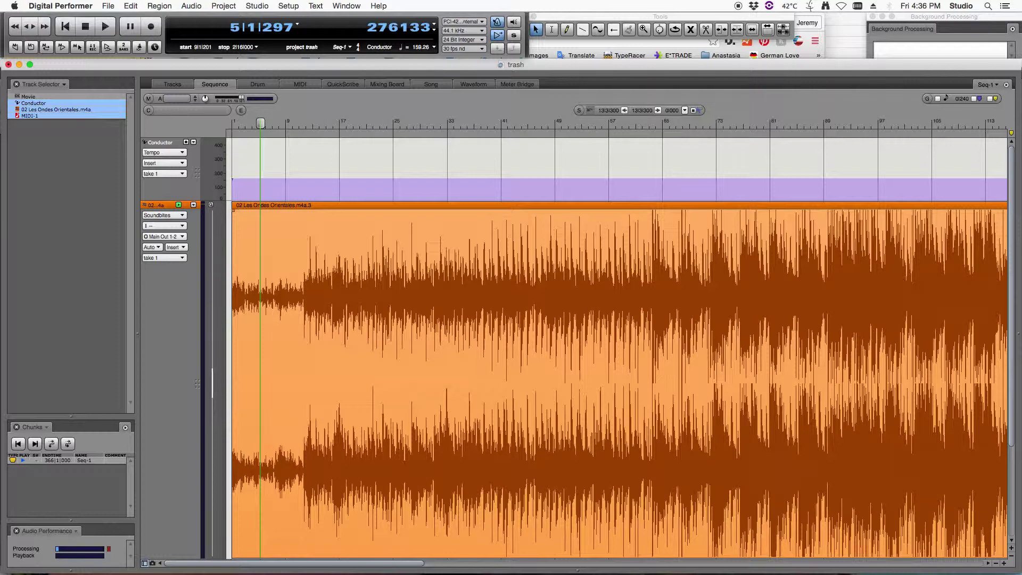
# Step: Switch to the TextEdit notes and review the example song, its short-long meter pattern and the Western interpretation of the meter
pyautogui.press('super+Tab')
pyautogui.moveTo(561, 88); pyautogui.dragTo(461, 93)
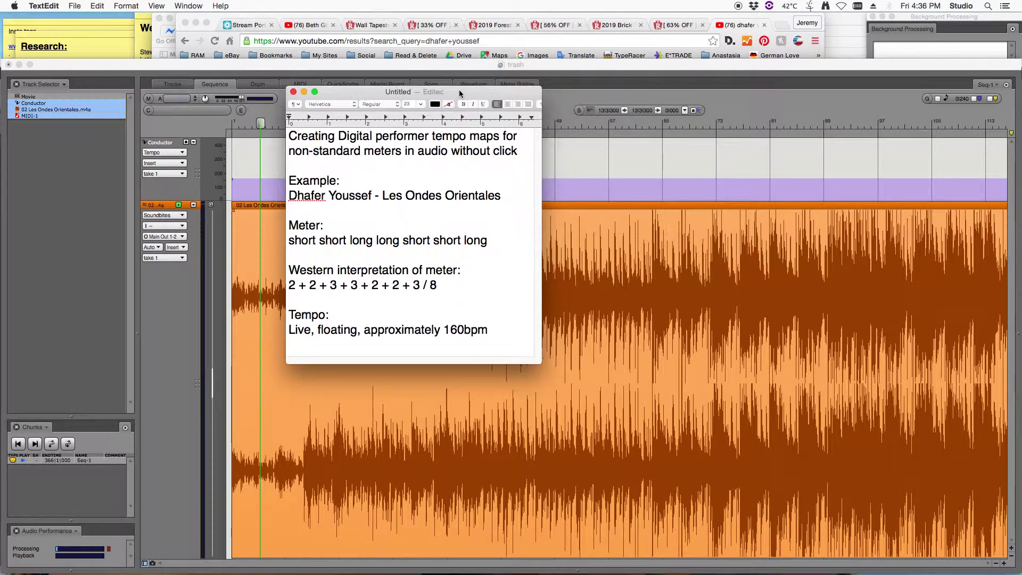
pyautogui.tripleClick(292, 181)
pyautogui.moveTo(292, 181); pyautogui.dragTo(294, 216)
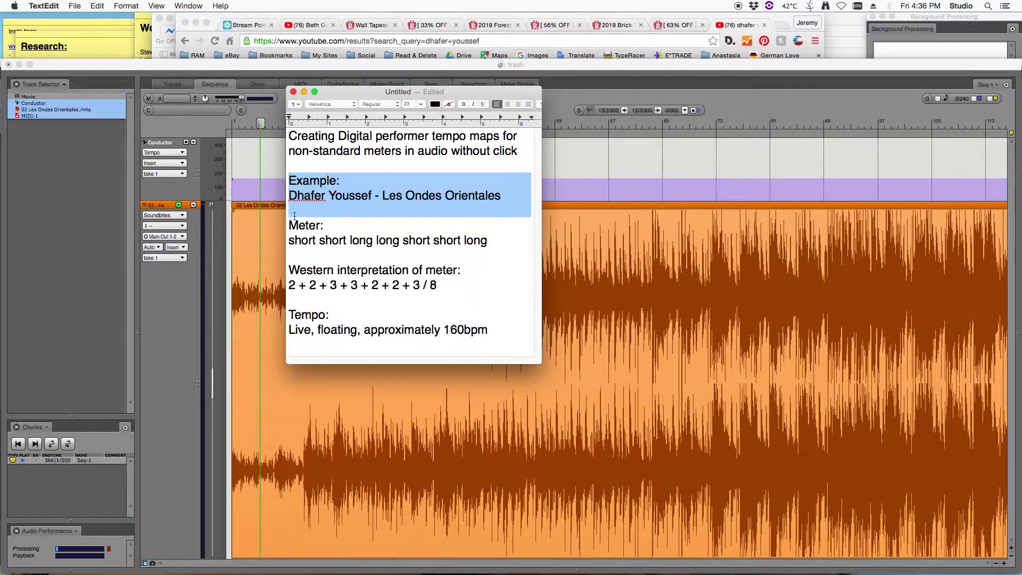
pyautogui.click(347, 210)
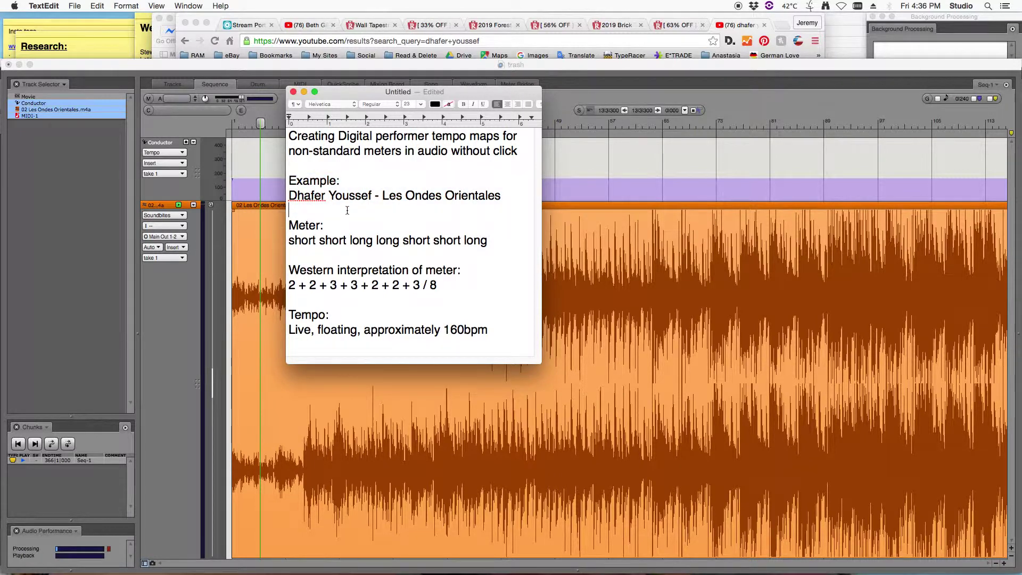
pyautogui.moveTo(289, 195); pyautogui.dragTo(372, 196)
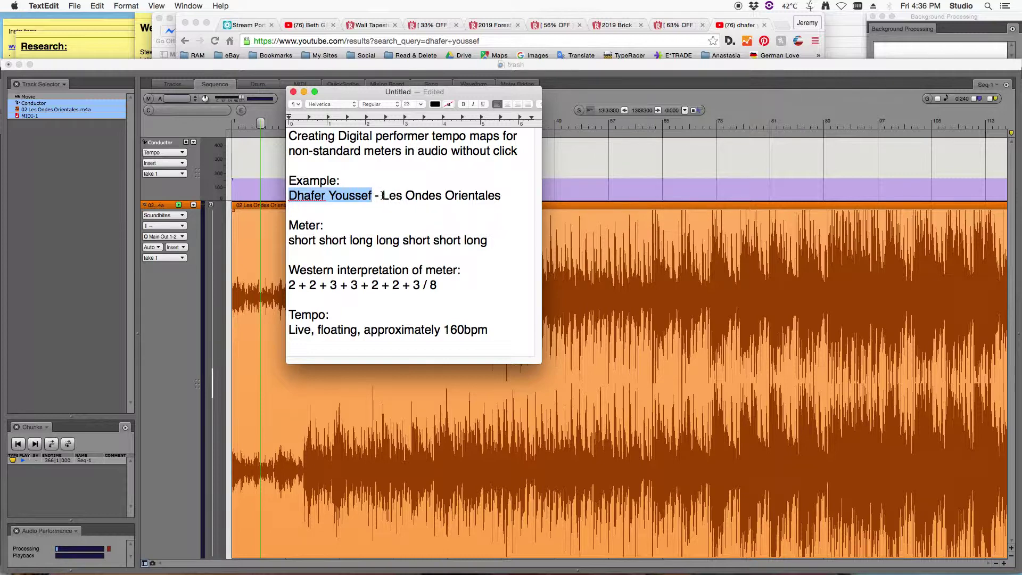
pyautogui.click(383, 195)
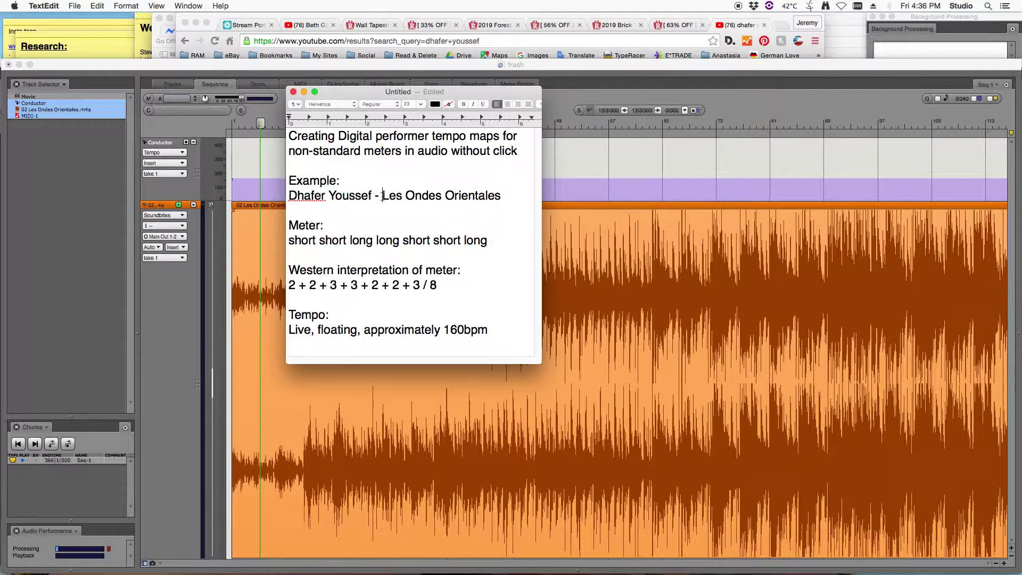
pyautogui.moveTo(382, 196); pyautogui.dragTo(501, 196)
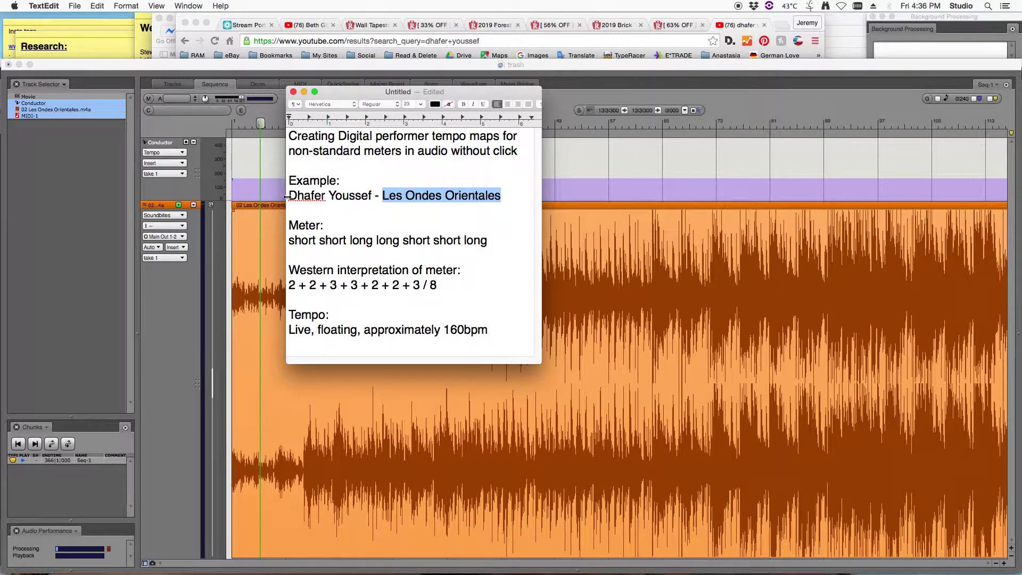
pyautogui.click(309, 215)
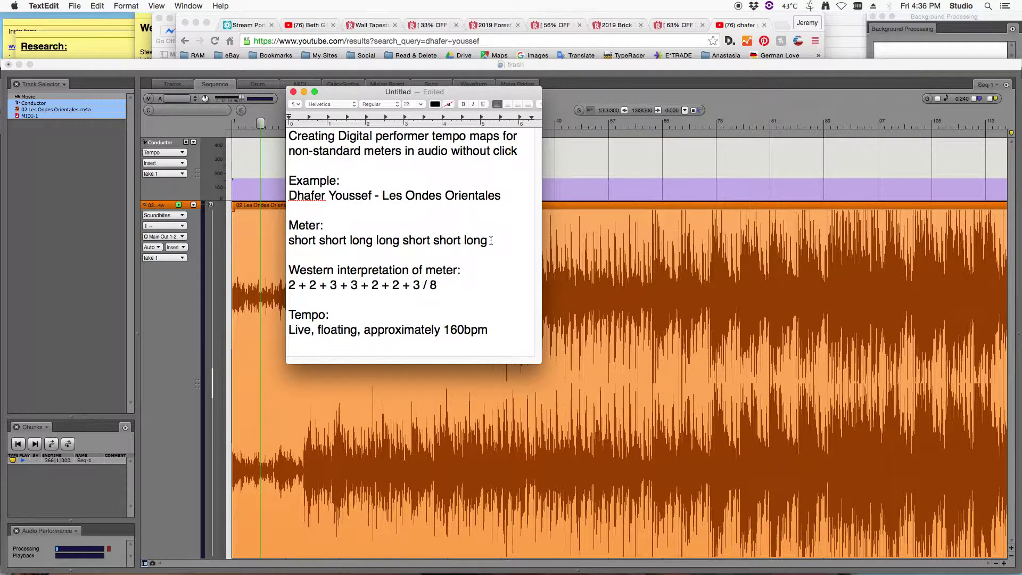
pyautogui.moveTo(290, 286); pyautogui.dragTo(452, 286)
pyautogui.click(452, 286)
pyautogui.click(742, 99)
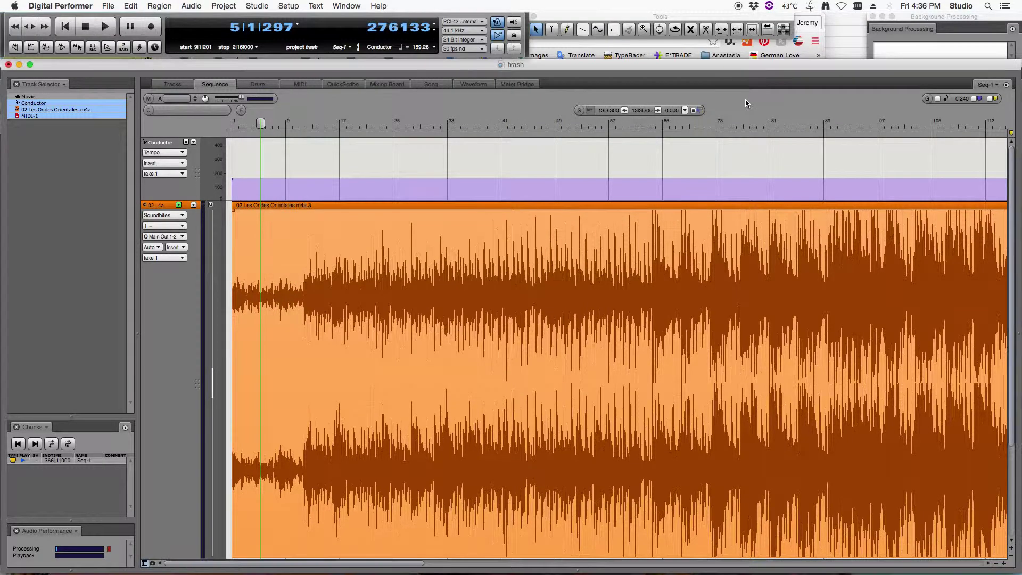
# Step: Zoom in on the start of the Les Ondes Orientales audio track and play it from the beginning
pyautogui.click(279, 206)
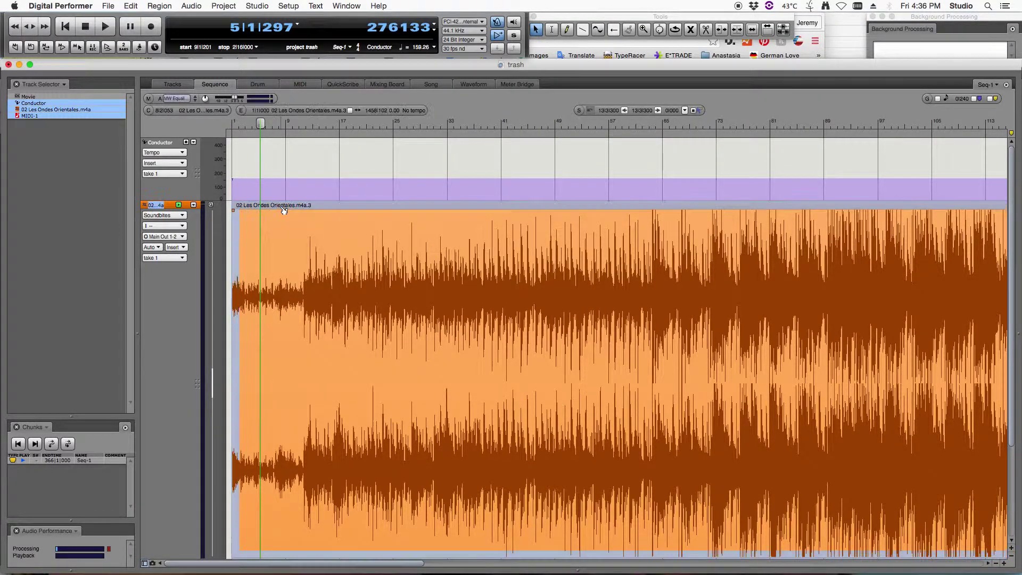
pyautogui.click(236, 171)
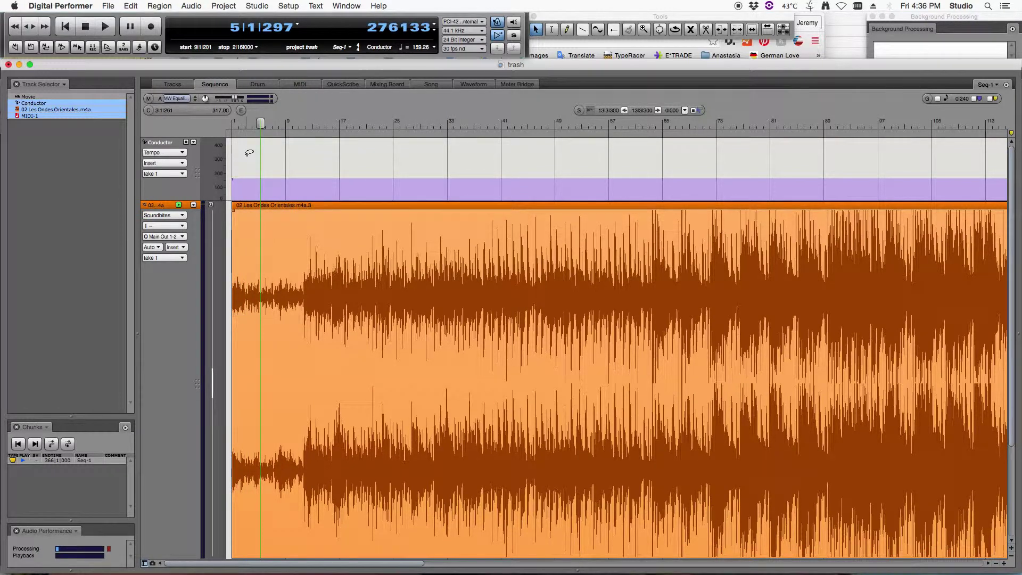
pyautogui.press('Return')
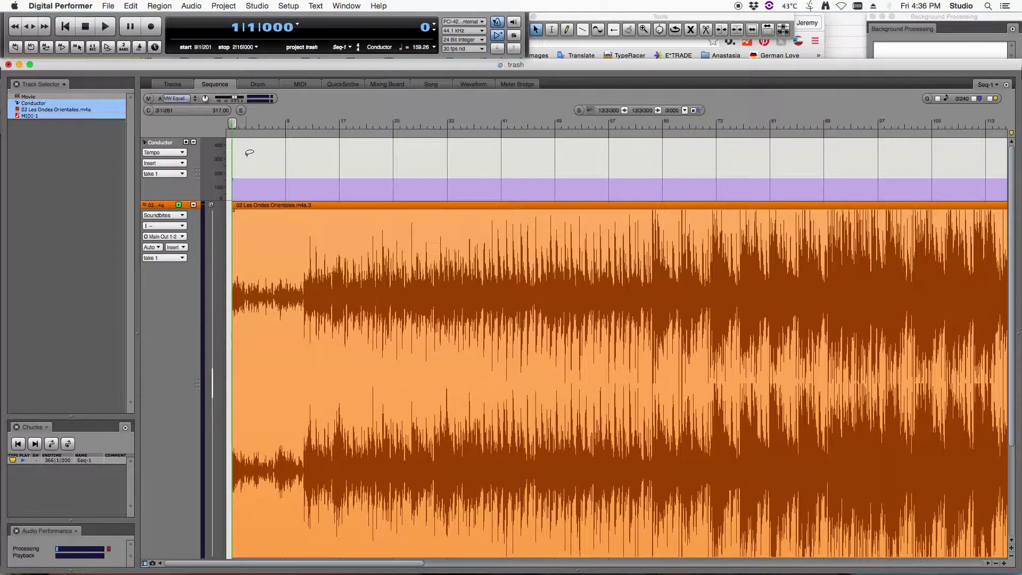
pyautogui.press('super+bracketright')
pyautogui.press('super+bracketright')
pyautogui.press('super+bracketright')
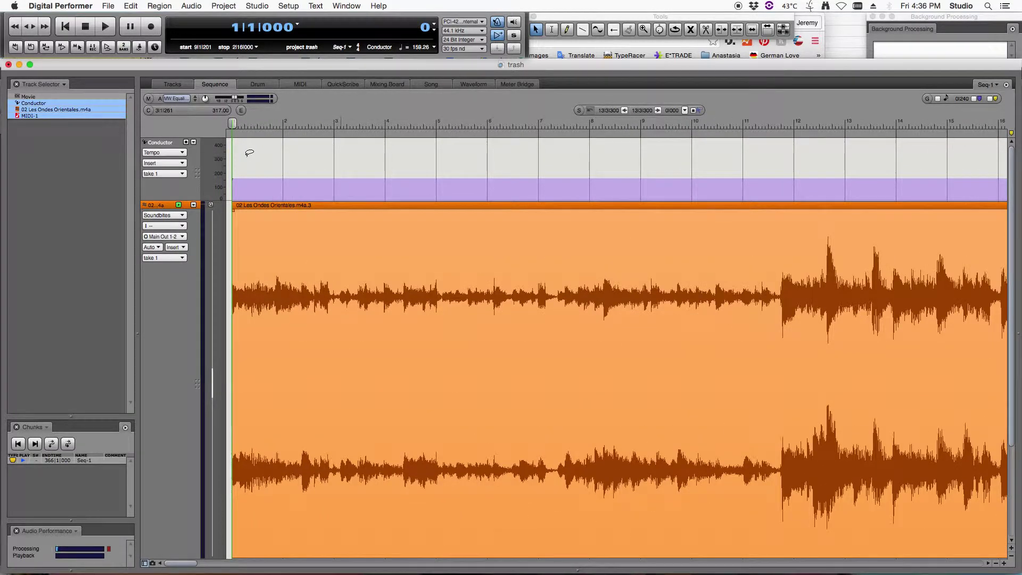
pyautogui.click(498, 24)
pyautogui.press('space')
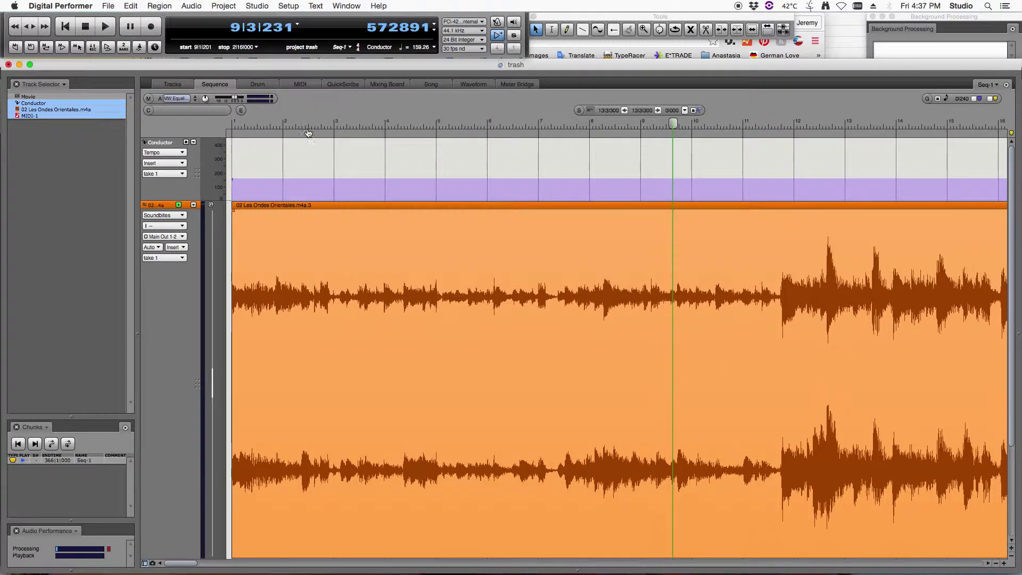
# Step: Add a line reading 17/8 under the Western interpretation of the meter in the TextEdit notes, and return to Digital Performer
pyautogui.press('super+Tab')
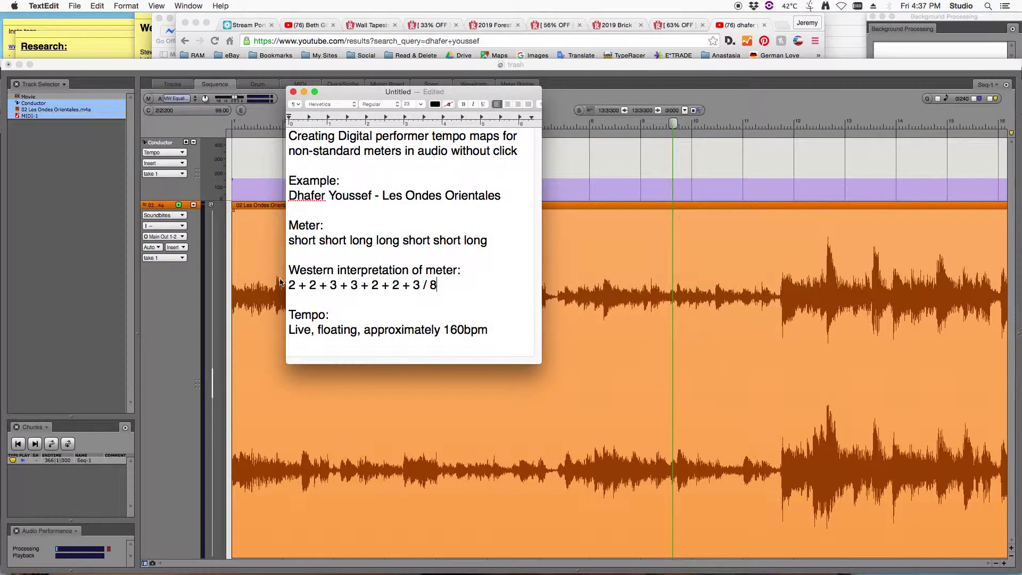
pyautogui.moveTo(288, 285); pyautogui.dragTo(424, 286)
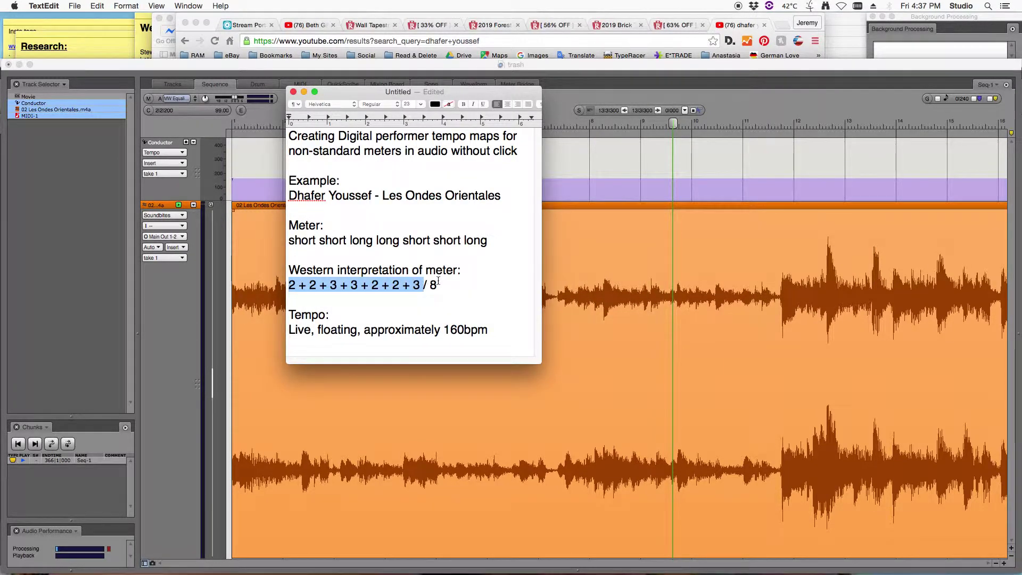
pyautogui.click(446, 292)
pyautogui.press('Return')
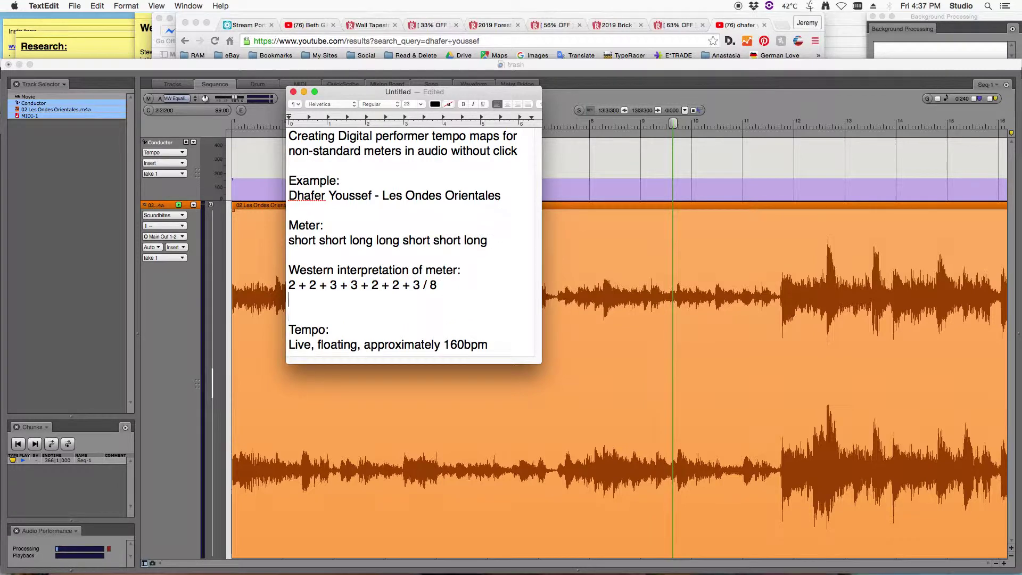
pyautogui.write('17/8')
pyautogui.click(562, 94)
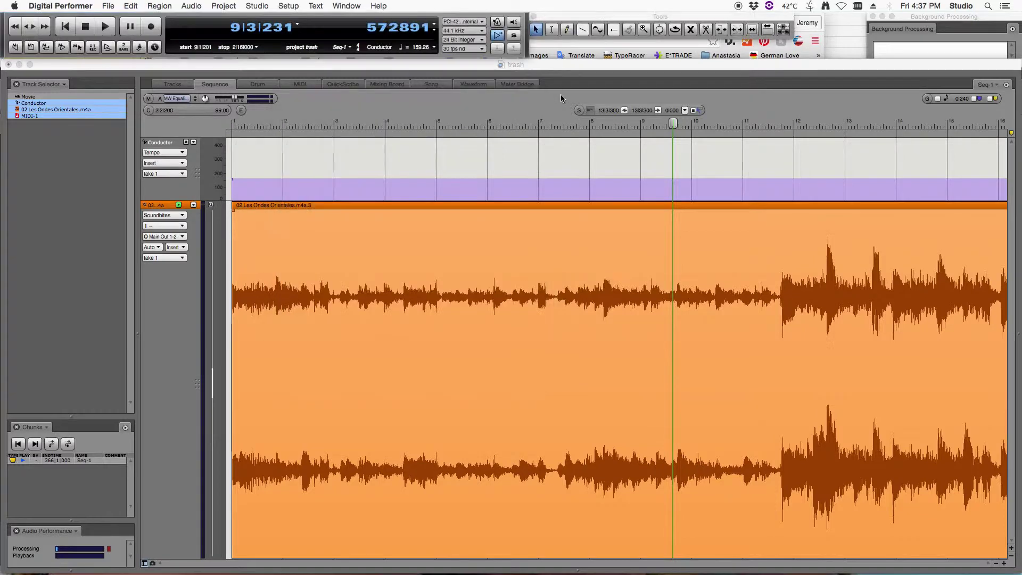
# Step: Insert a meter change at the start of the Conductor track, set it to 17/8 and play the sequence to check it
pyautogui.click(164, 163)
pyautogui.click(163, 164)
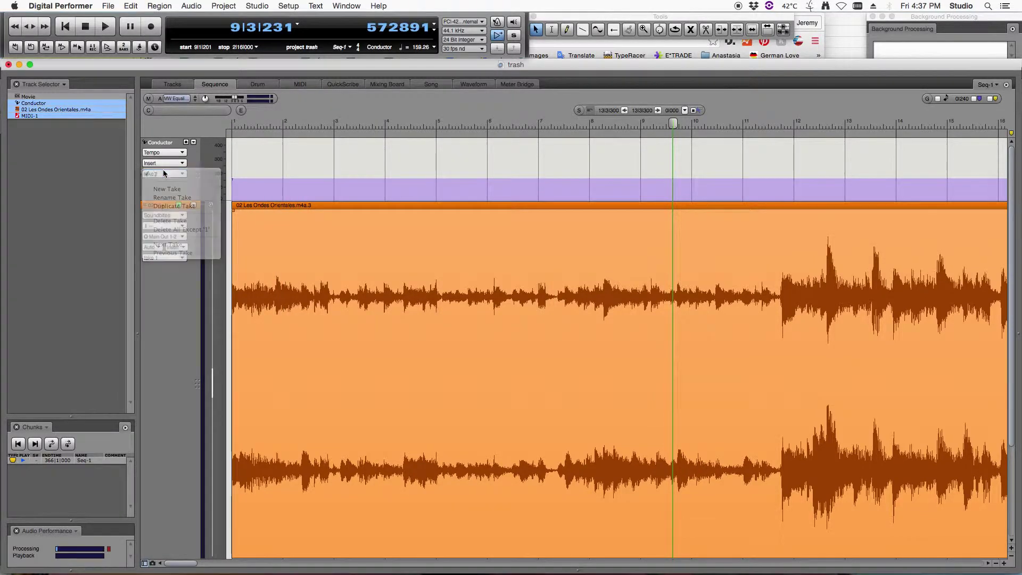
pyautogui.click(163, 164)
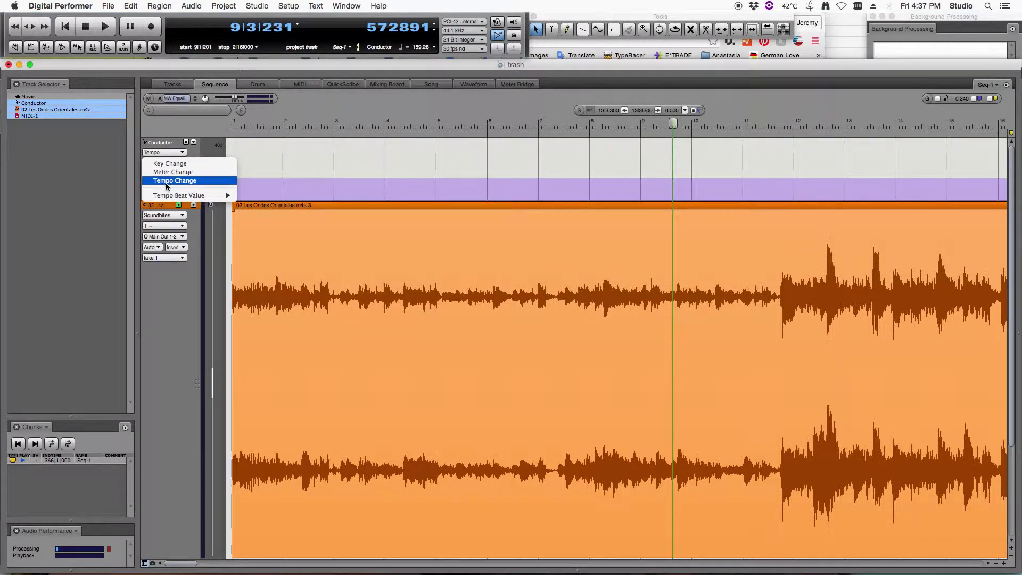
pyautogui.click(220, 171)
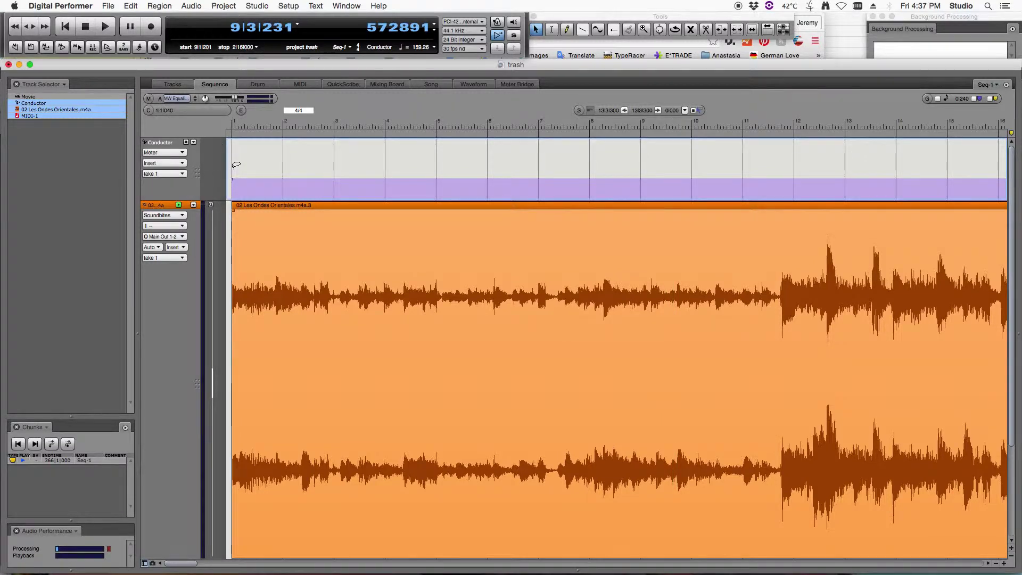
pyautogui.click(285, 142)
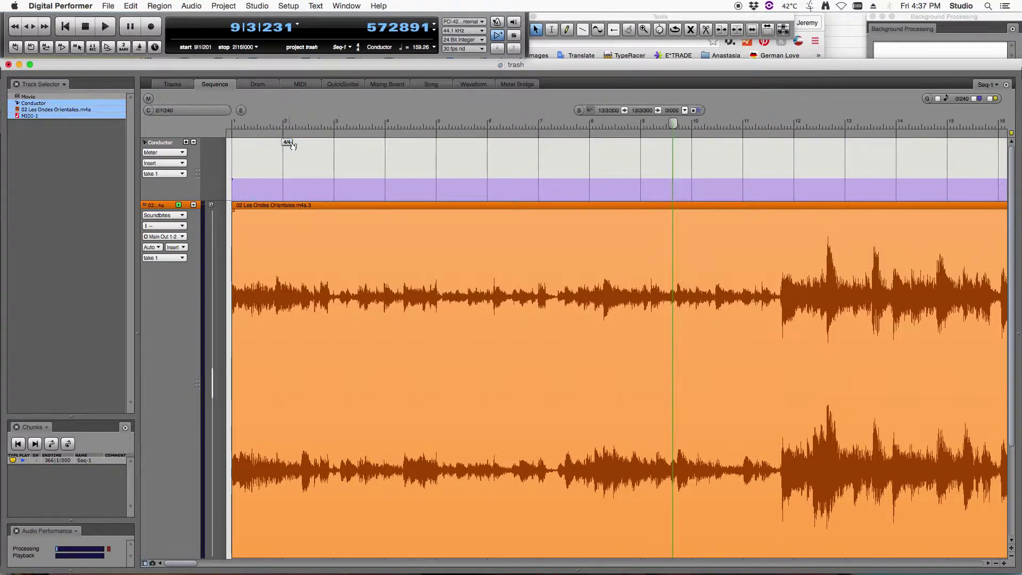
pyautogui.click(258, 142)
pyautogui.click(232, 139)
pyautogui.moveTo(230, 139); pyautogui.dragTo(232, 139)
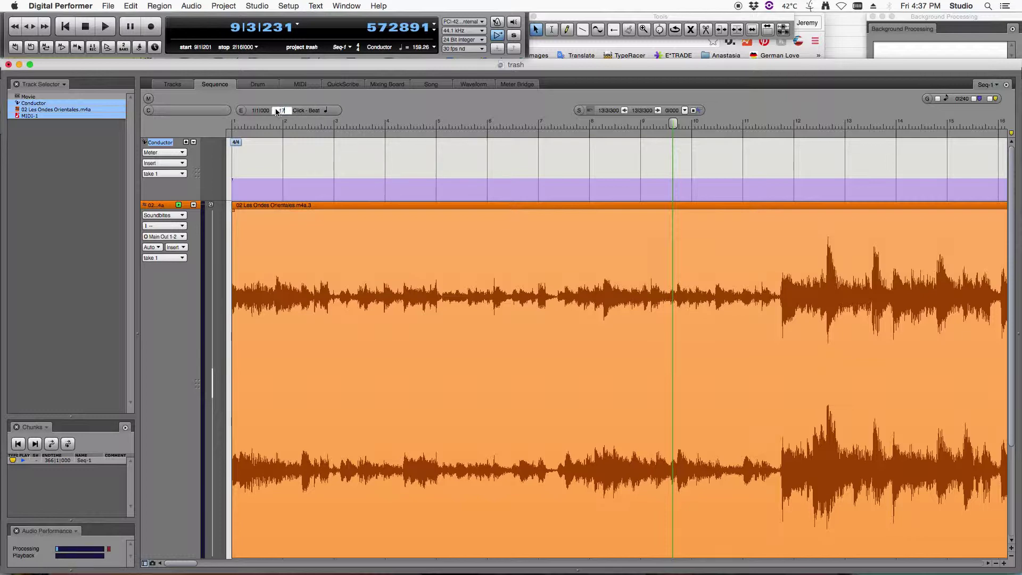
pyautogui.click(276, 112)
pyautogui.write('17/8')
pyautogui.press('Return')
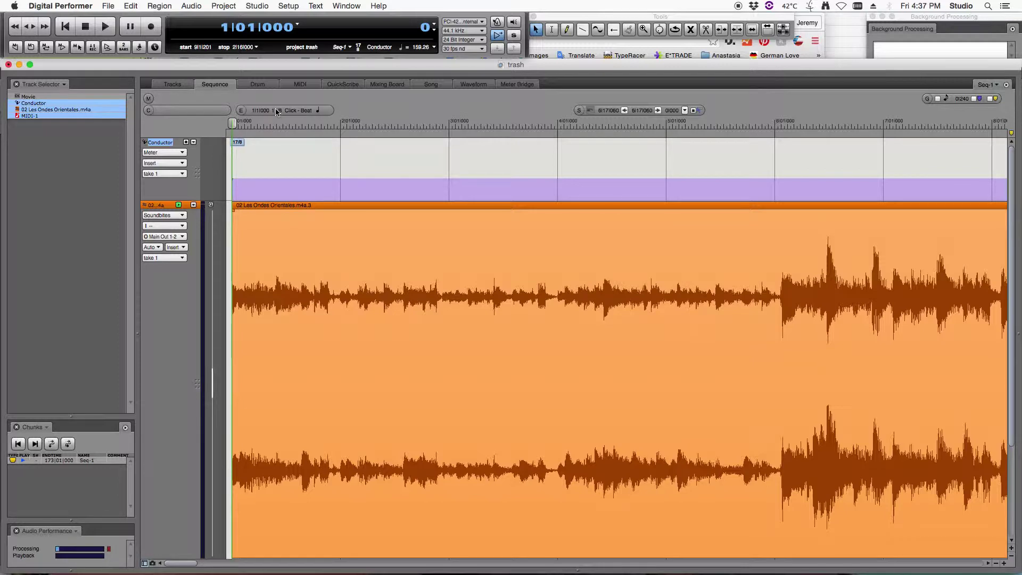
pyautogui.press('space')
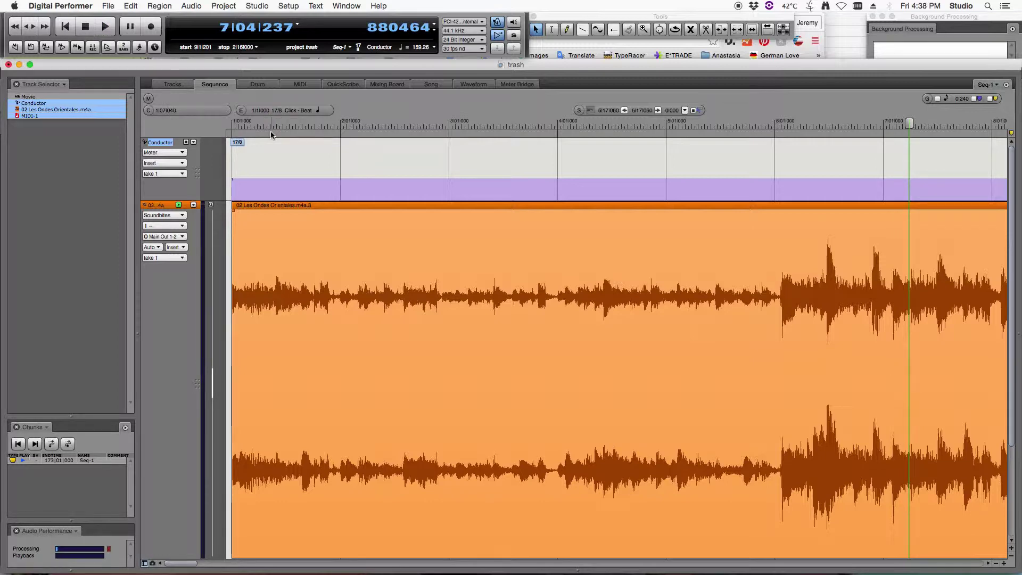
# Step: Switch the 17/8 meter's click from beat to pattern, enter 2 2 3 3 2 2 3/8 and audition it
pyautogui.click(305, 111)
pyautogui.click(306, 119)
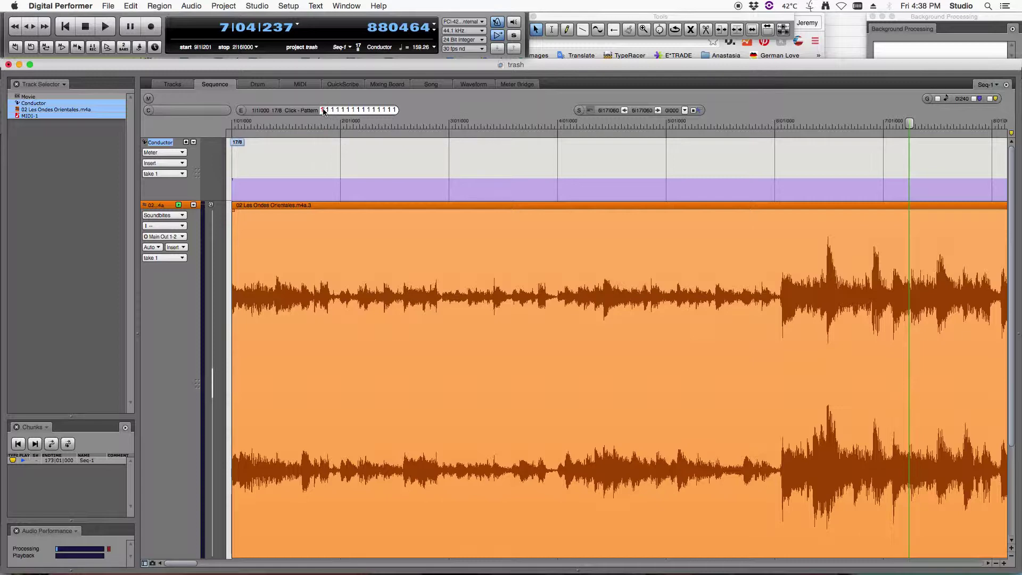
pyautogui.click(323, 111)
pyautogui.write('1 1 1/8')
pyautogui.press('BackSpace')
pyautogui.write('2 2 3 3 2 2 3 /8')
pyautogui.press('Left')
pyautogui.moveTo(352, 112); pyautogui.dragTo(365, 114)
pyautogui.click(382, 113)
pyautogui.press('Return')
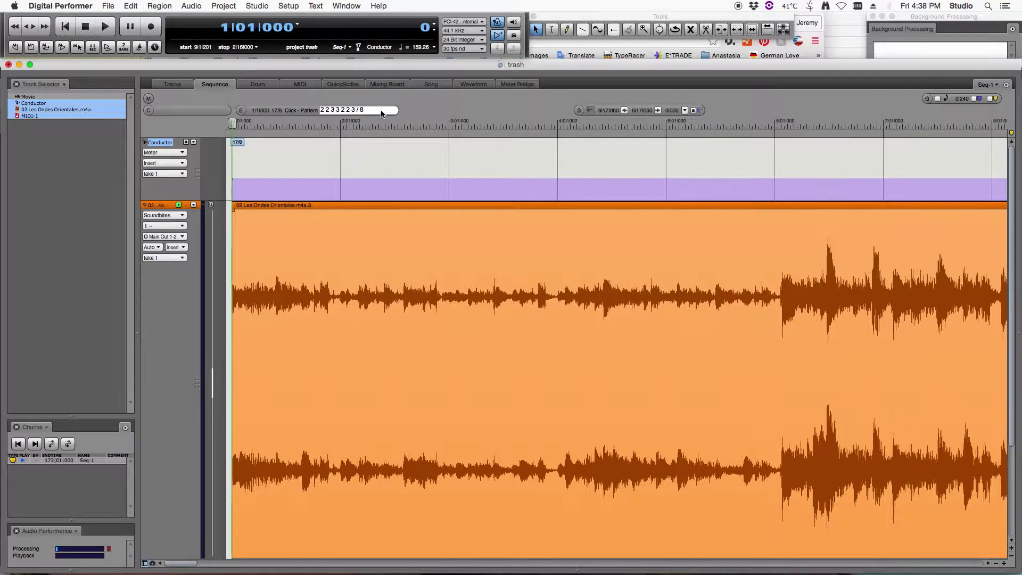
pyautogui.press('space')
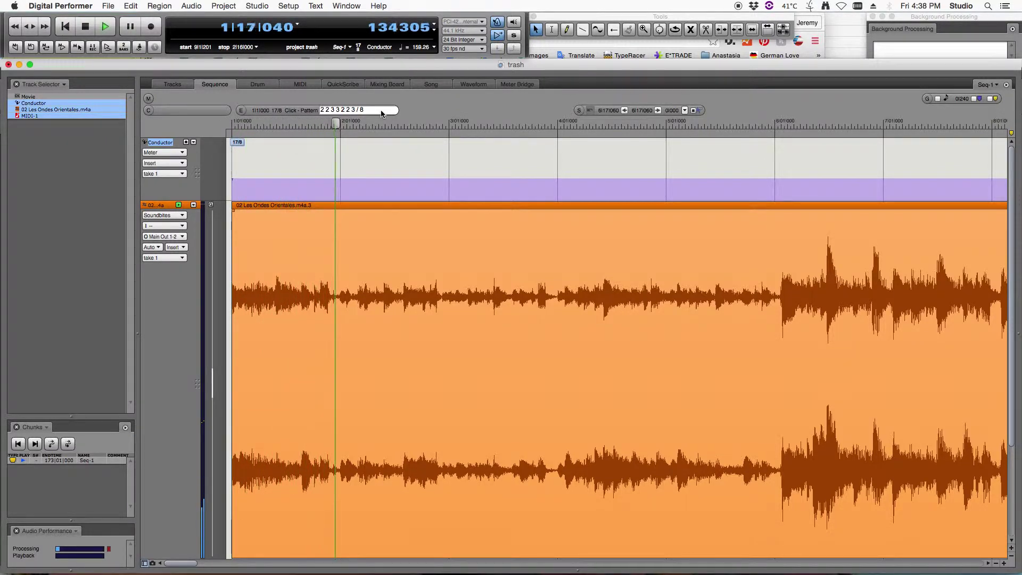
pyautogui.press('space')
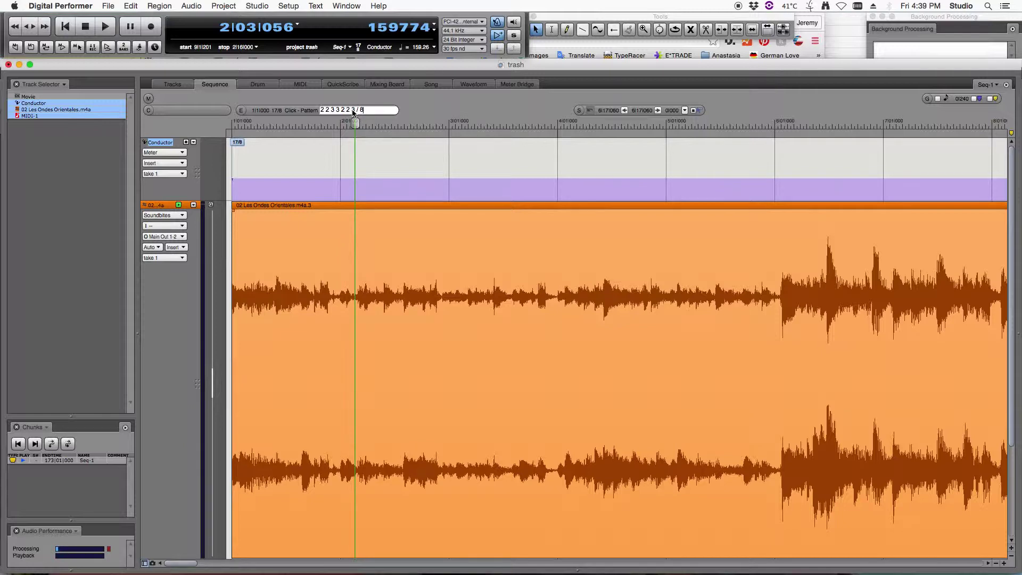
# Step: Change the ending of the click pattern so it reads 2 2 3 3 2 2 3/4d, and play the sequence with it
pyautogui.moveTo(362, 113); pyautogui.dragTo(376, 113)
pyautogui.press('space')
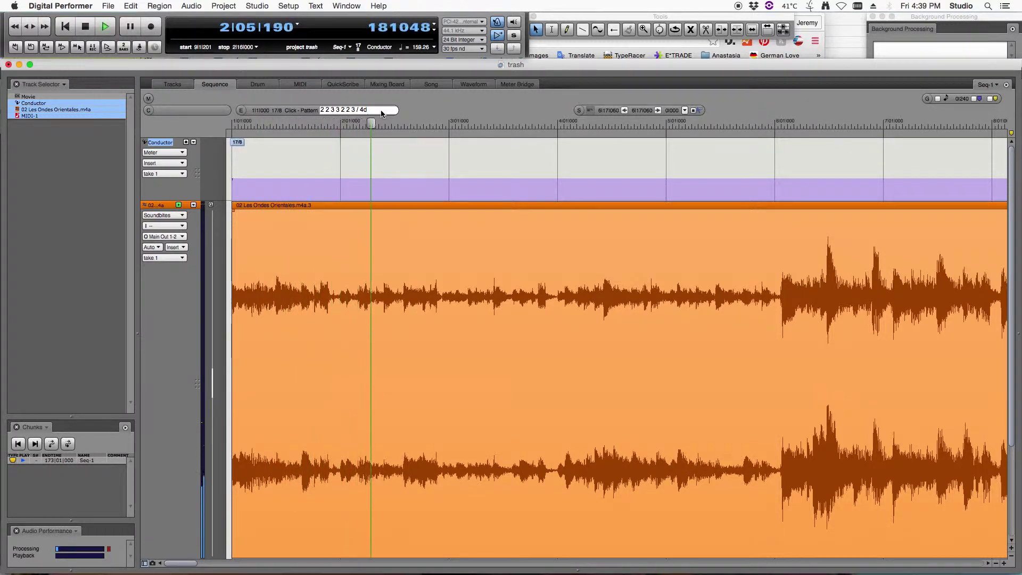
pyautogui.press('super+Tab')
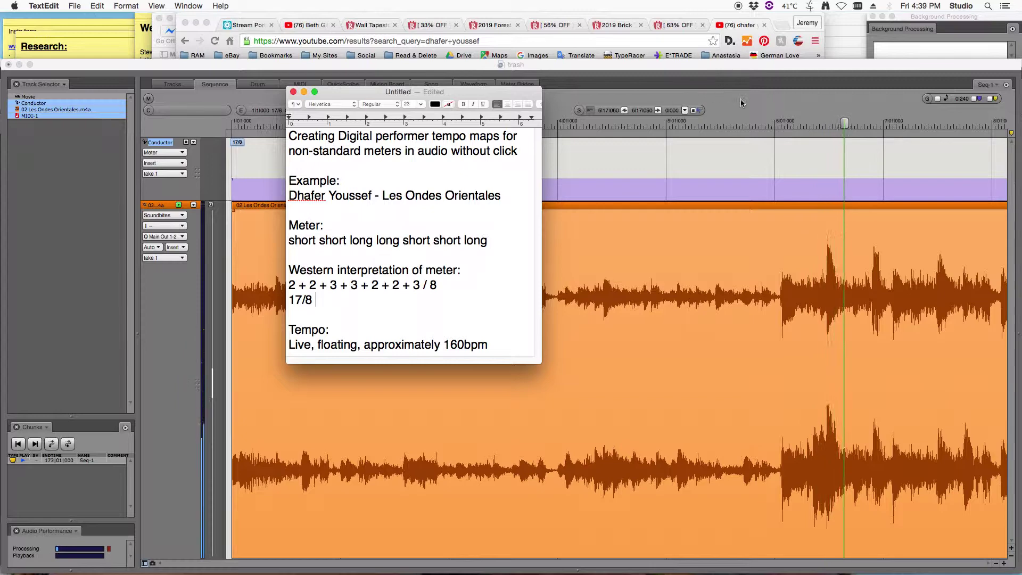
pyautogui.click(553, 182)
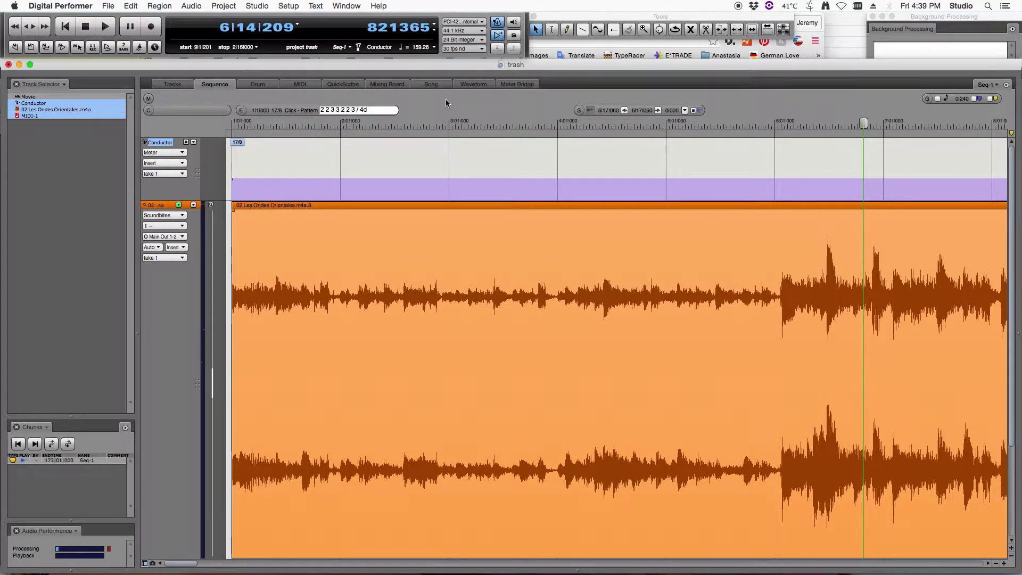
pyautogui.click(382, 150)
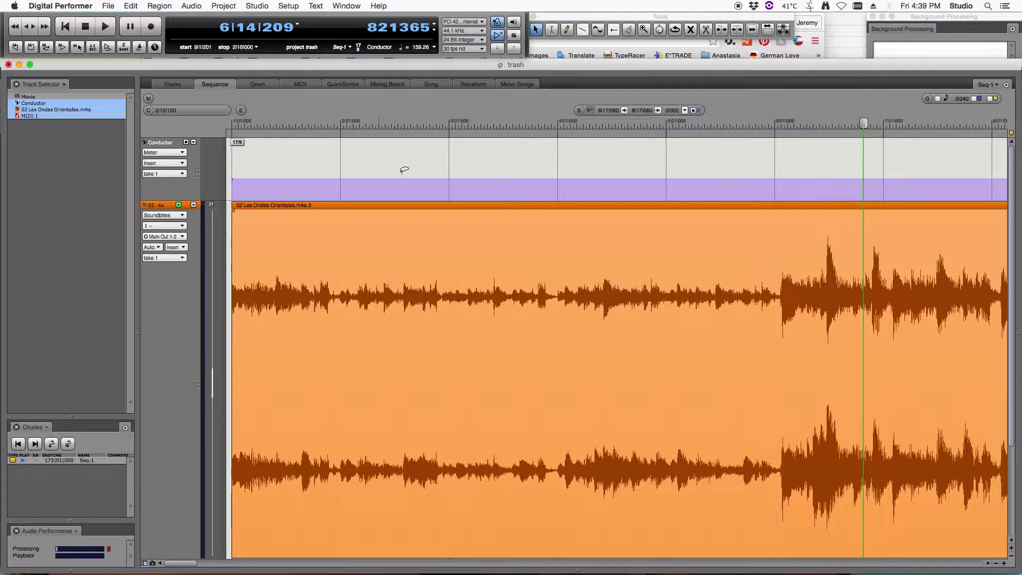
# Step: Open the Adjust Beats settings for the conductor track
pyautogui.click(220, 5)
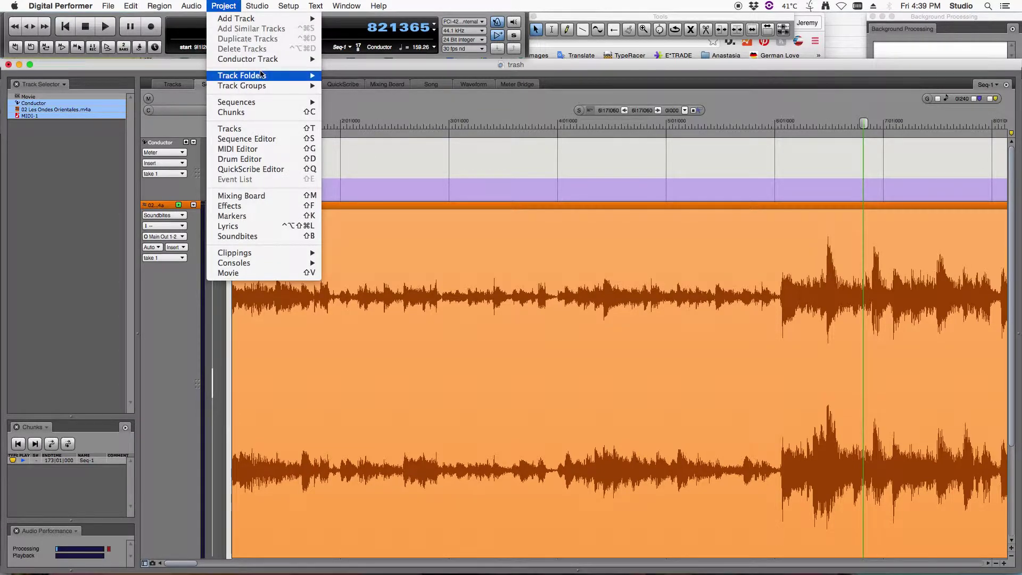
pyautogui.moveTo(266, 59)
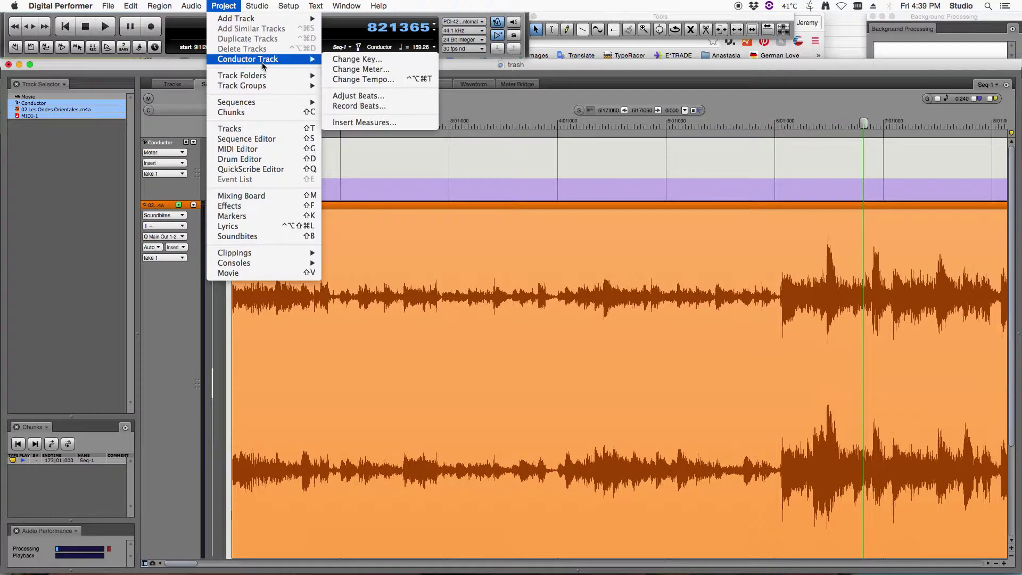
pyautogui.click(394, 94)
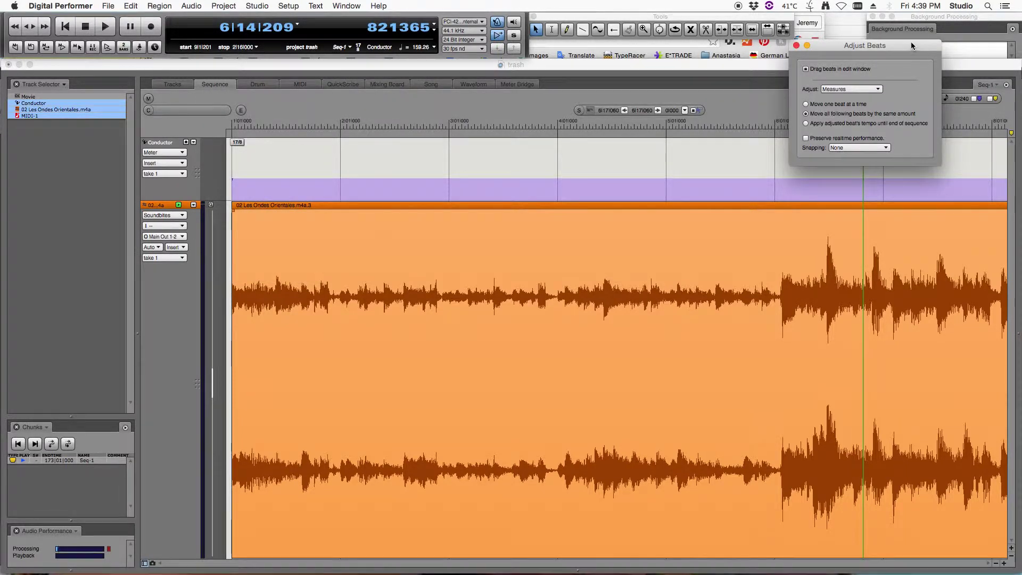
# Step: Review the Adjust Beats options for dragging measures with all following beats, and move the settings window clear of the timeline
pyautogui.moveTo(911, 46); pyautogui.dragTo(436, 135)
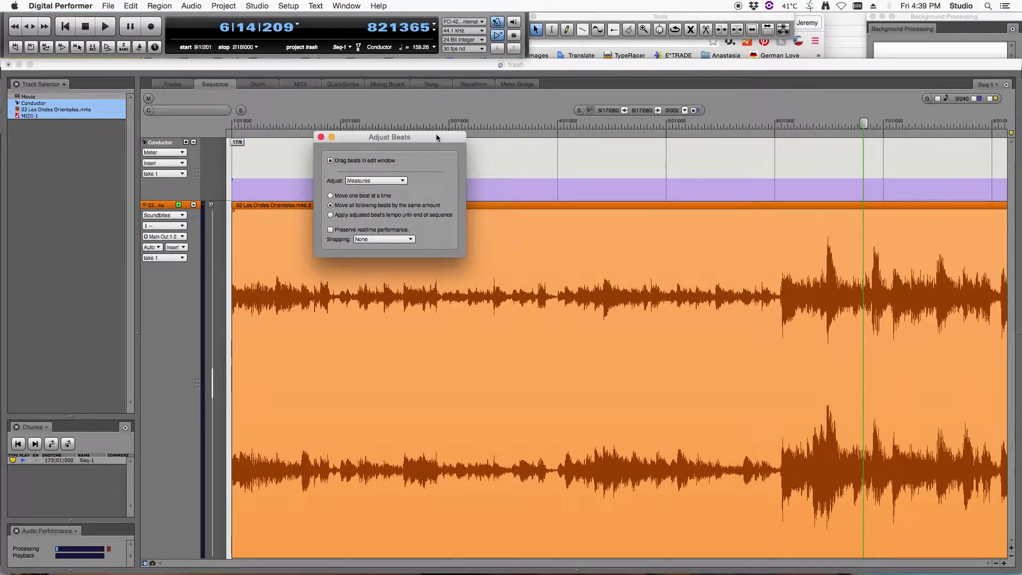
pyautogui.click(367, 162)
pyautogui.click(354, 198)
pyautogui.moveTo(333, 140); pyautogui.dragTo(830, 8)
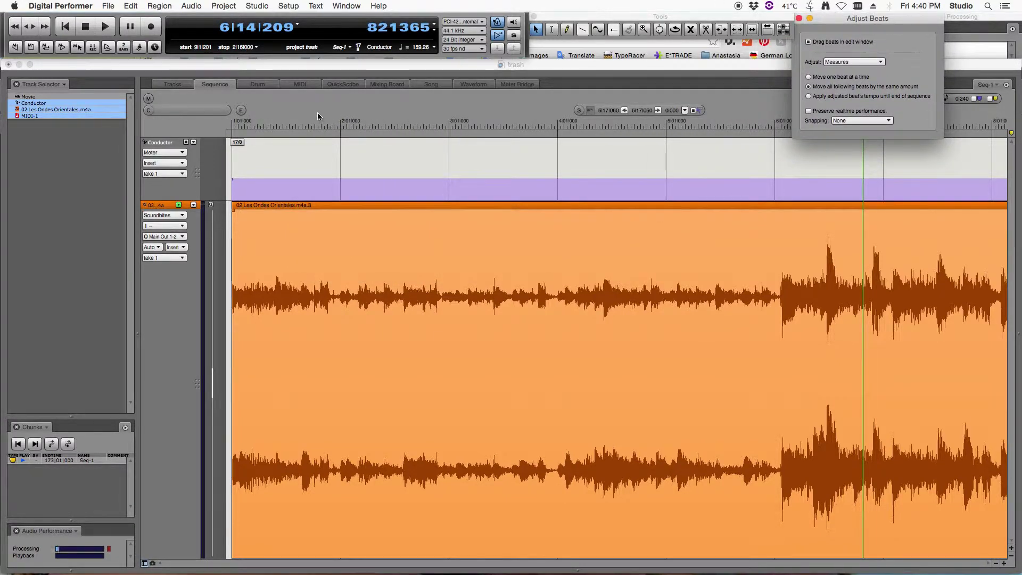
# Step: Adjust the barlines of measures 2 and 3 to match the downbeats in the audio waveform
pyautogui.click(341, 119)
pyautogui.press('super+bracketright')
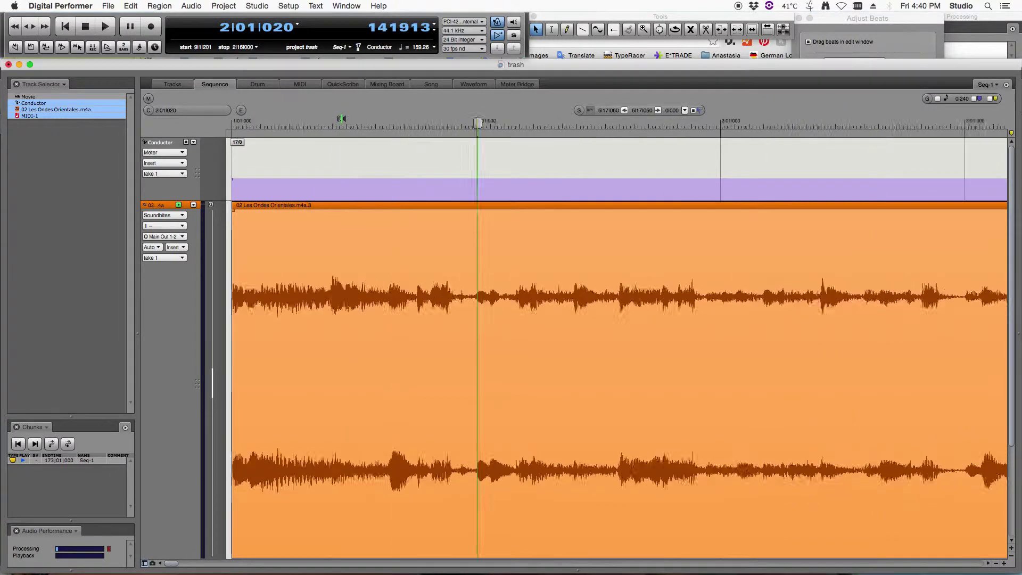
pyautogui.press('super+bracketright')
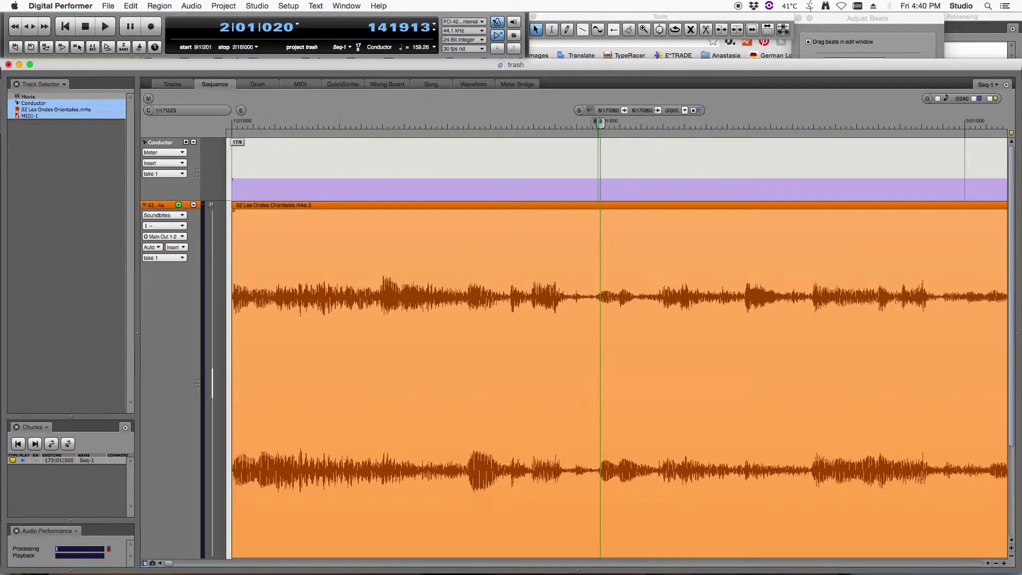
pyautogui.press('Left')
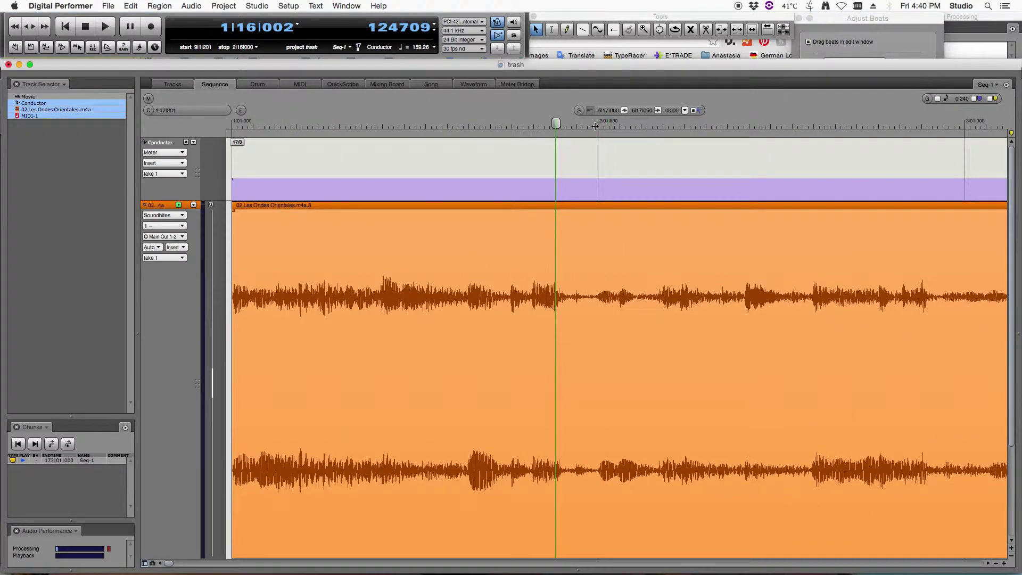
pyautogui.click(598, 124)
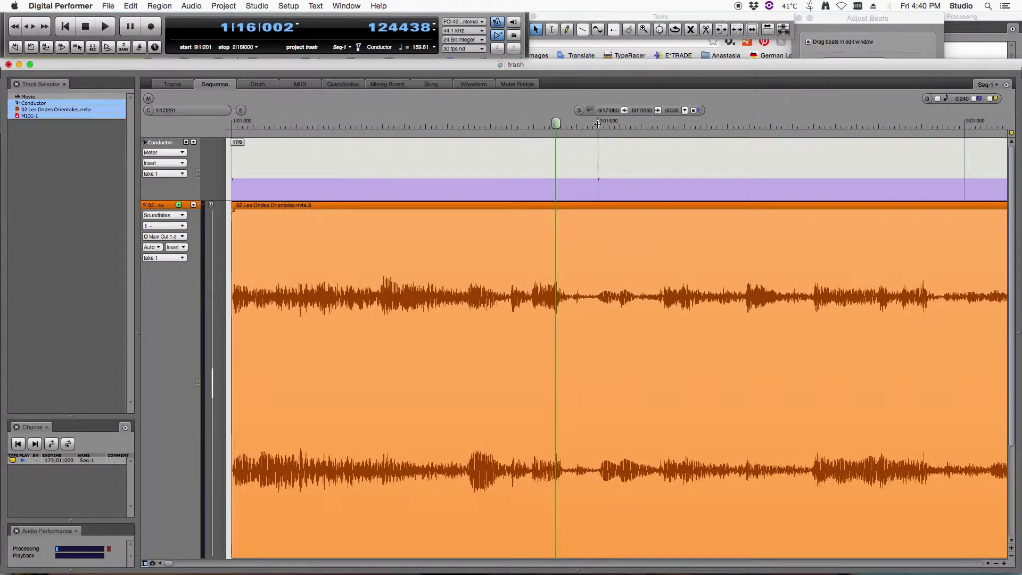
pyautogui.click(965, 125)
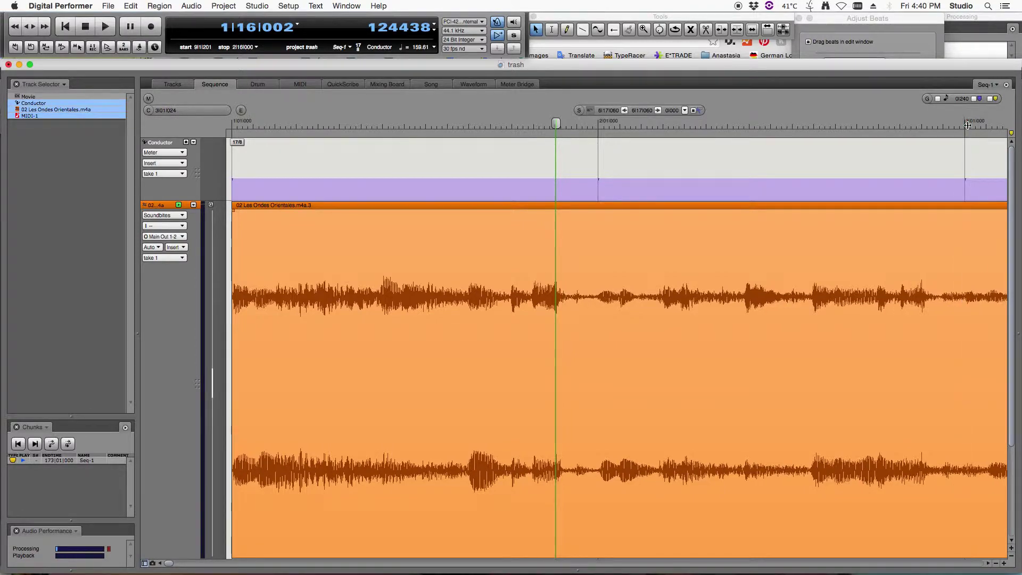
# Step: Adjust the barlines of measures 4 and 5 to match the downbeats in the audio waveform
pyautogui.hscroll(5, 967, 125)
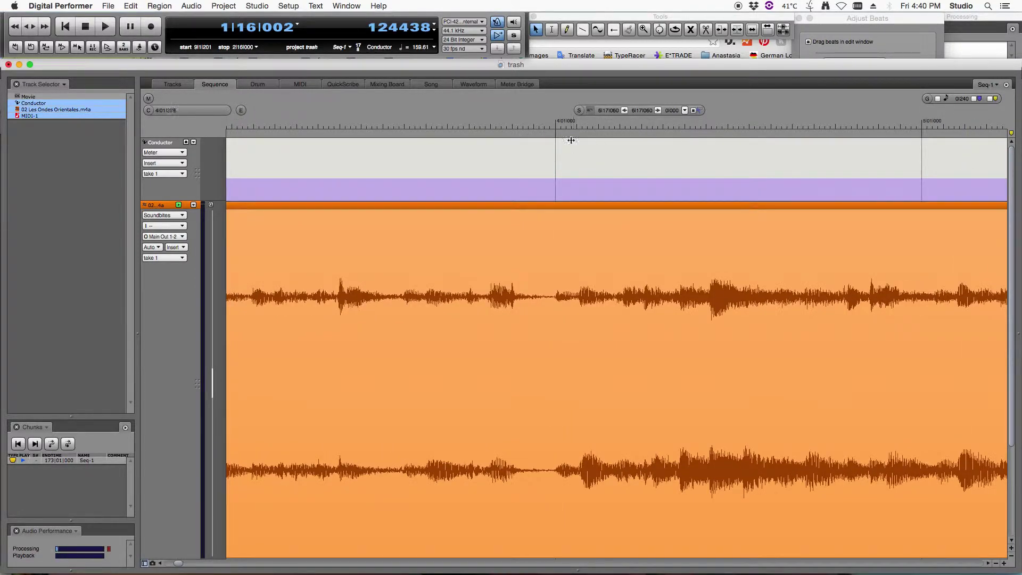
pyautogui.click(555, 123)
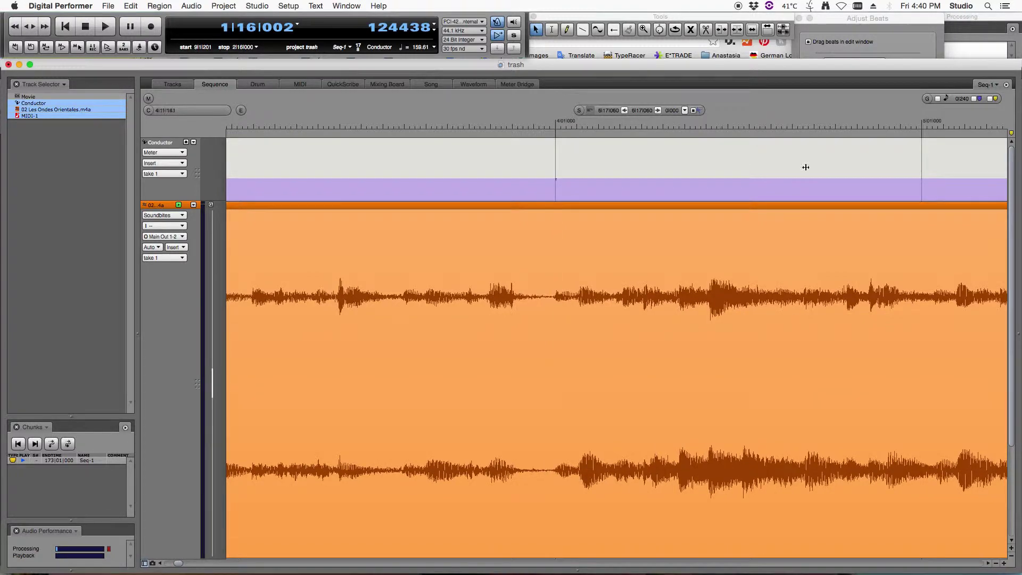
pyautogui.moveTo(923, 123); pyautogui.dragTo(933, 122)
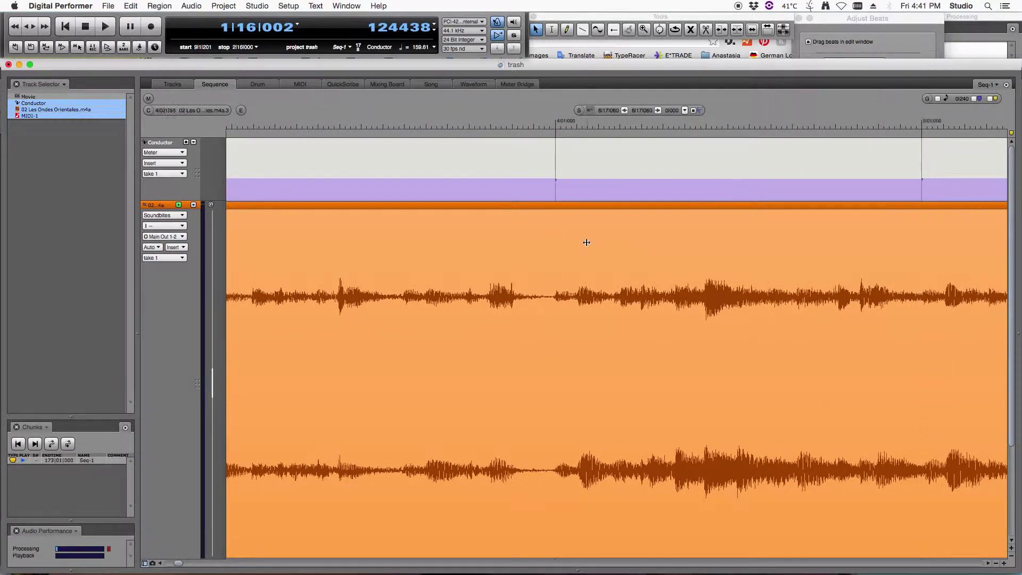
# Step: Play from late in measure 4 to check the alignment, and shift the measure 6 barline onto its waveform attack
pyautogui.hscroll(5, 586, 243)
pyautogui.hscroll(3, 586, 242)
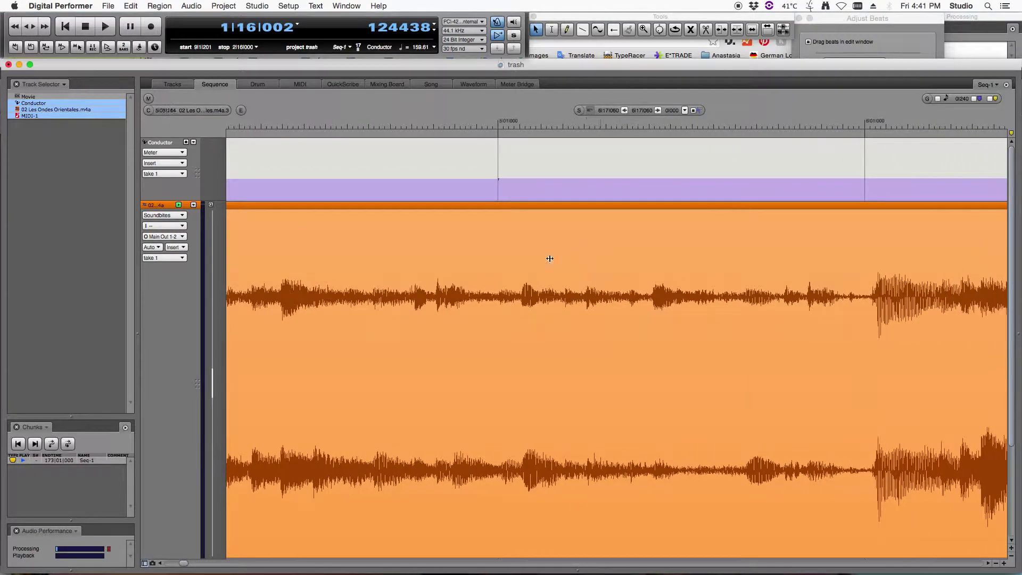
pyautogui.click(299, 118)
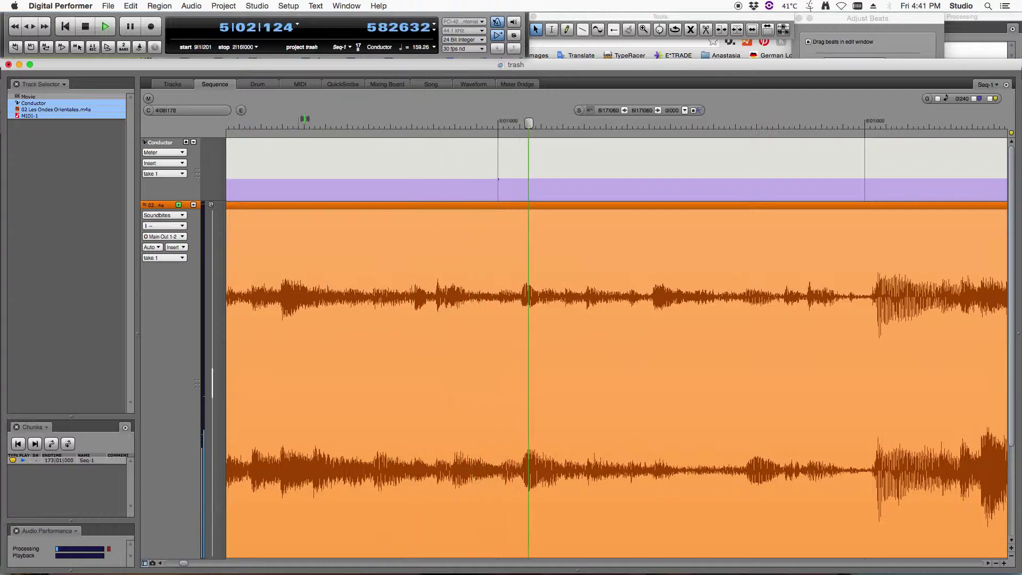
pyautogui.press('space')
pyautogui.moveTo(867, 122); pyautogui.dragTo(875, 120)
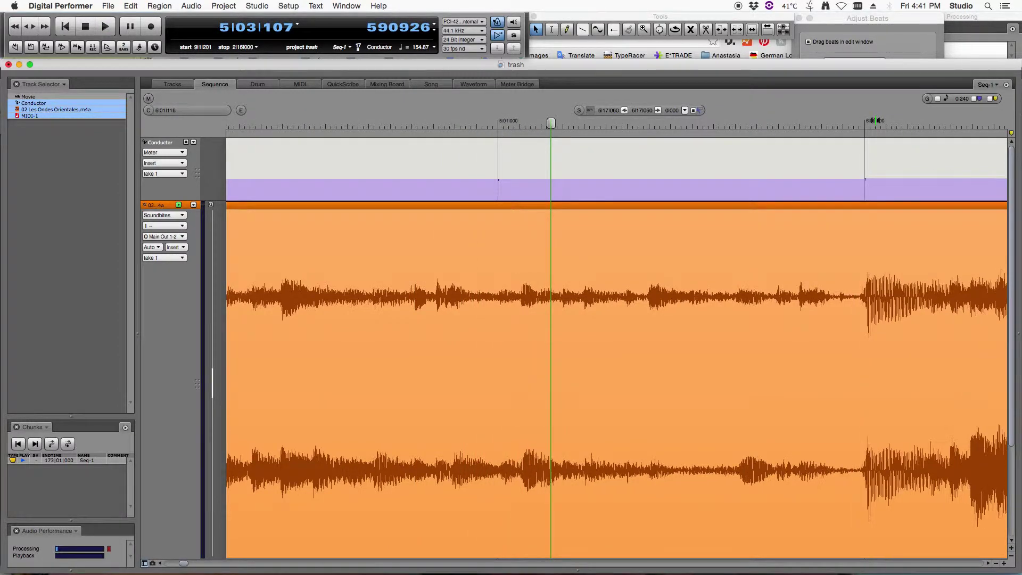
# Step: Check the barlines against the waveform farther along the recording and play the sequence from measure 15 with the click
pyautogui.hscroll(10, 548, 155)
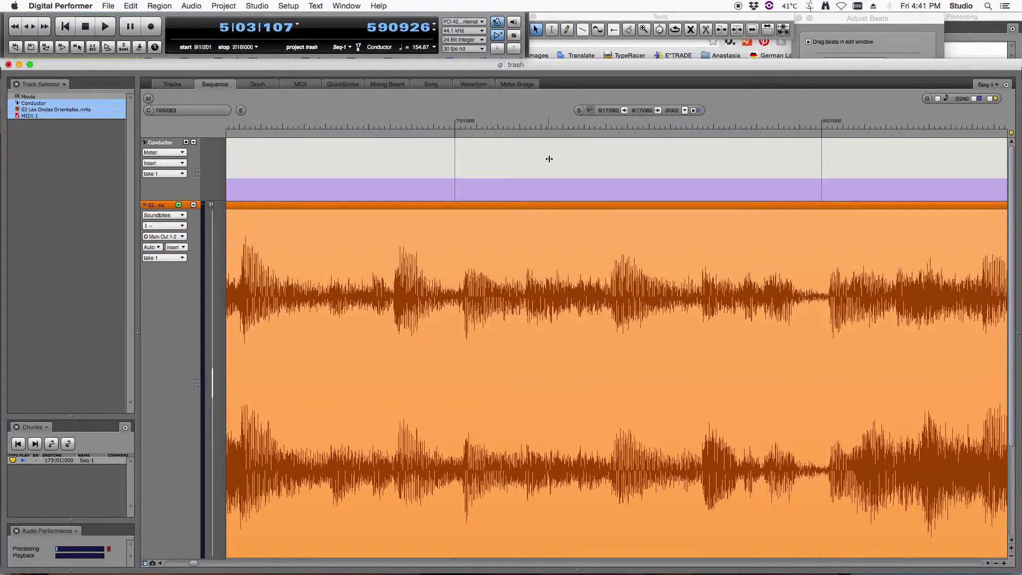
pyautogui.press('super+Left')
pyautogui.press('super+Left')
pyautogui.press('super+Left')
pyautogui.press('super+Left')
pyautogui.press('super+Left')
pyautogui.hscroll(1, 478, 224)
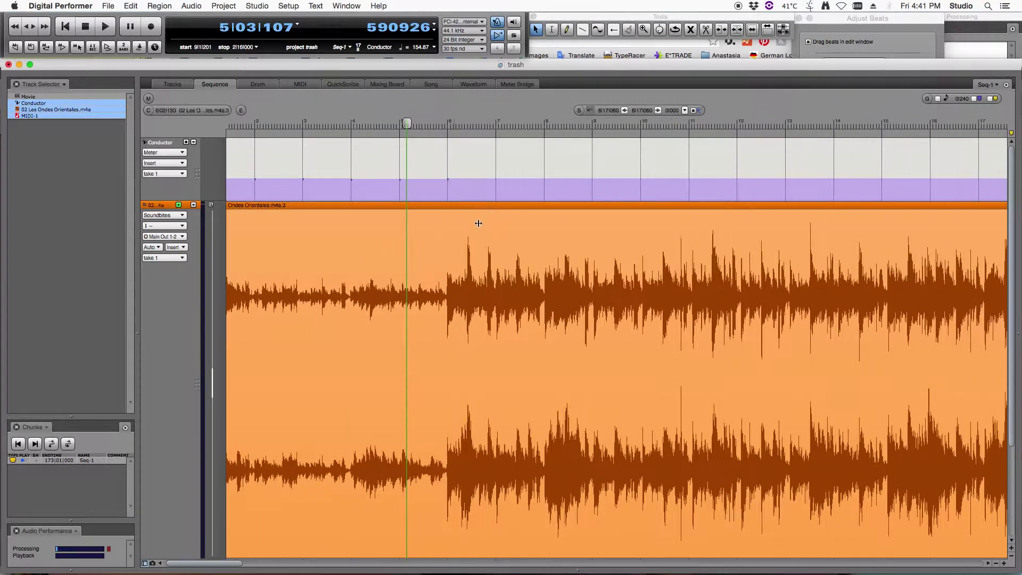
pyautogui.hscroll(2, 479, 224)
pyautogui.press('super+Left')
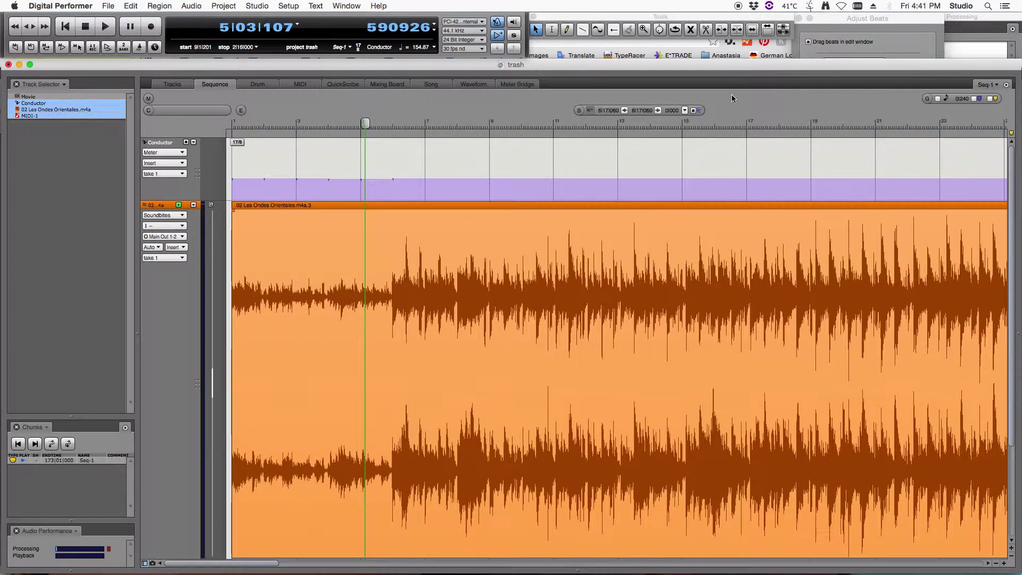
pyautogui.click(756, 122)
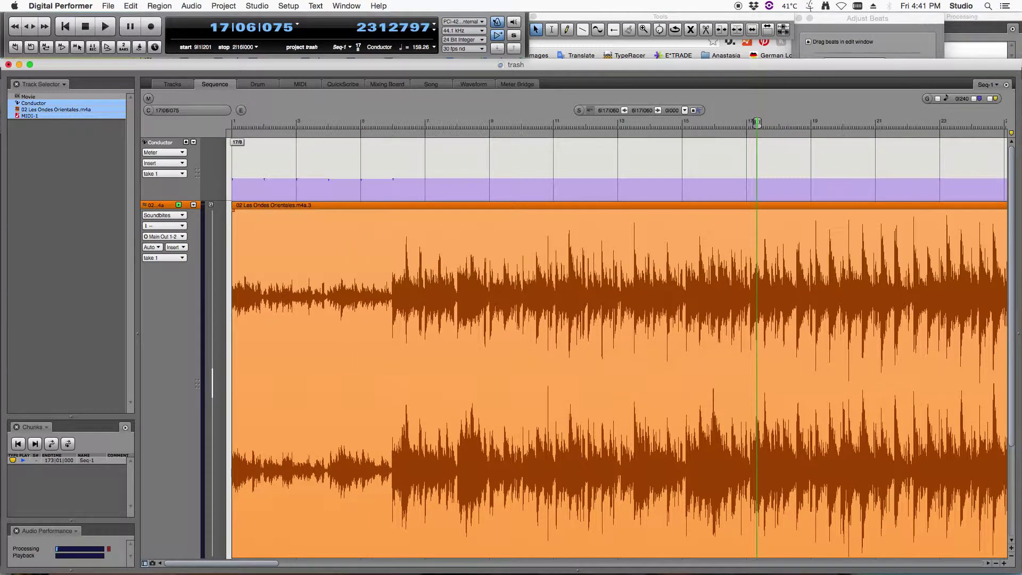
pyautogui.click(686, 122)
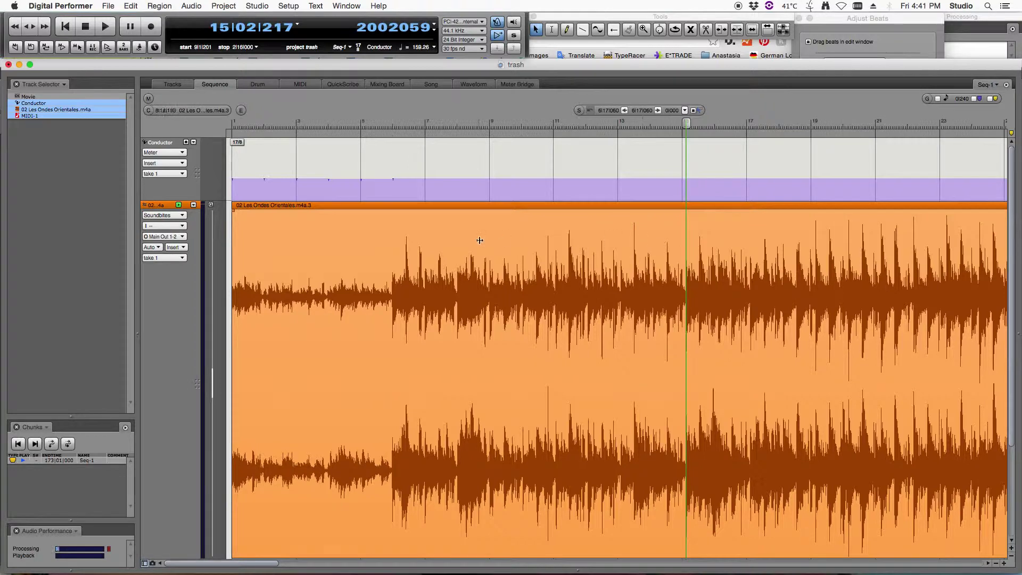
pyautogui.press('space')
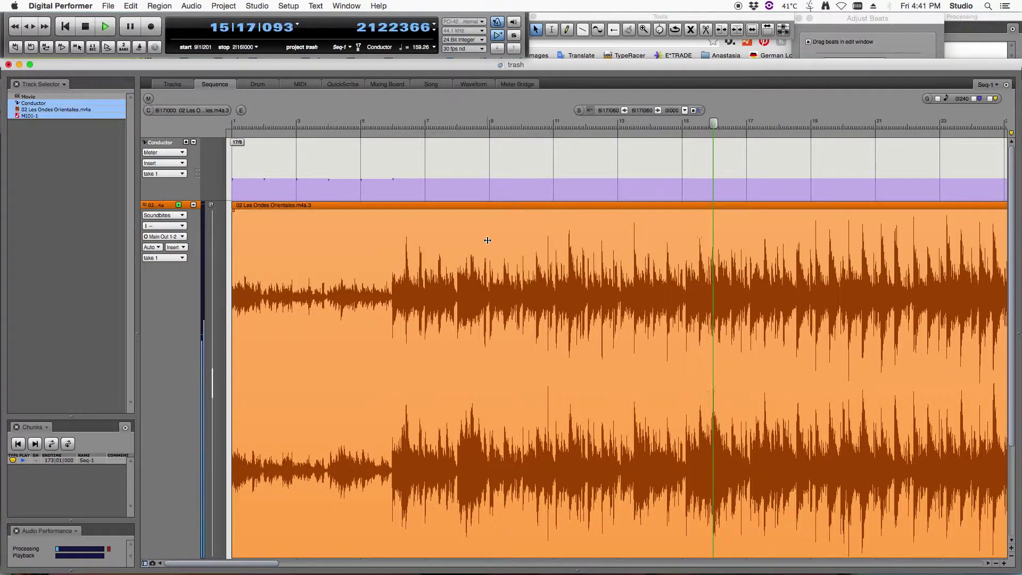
# Step: Temporarily lower the audio track's mixer fader to about -9 to hear the click, stop playback and reset the fader to 0.00
pyautogui.hotkey('shift', 'm')
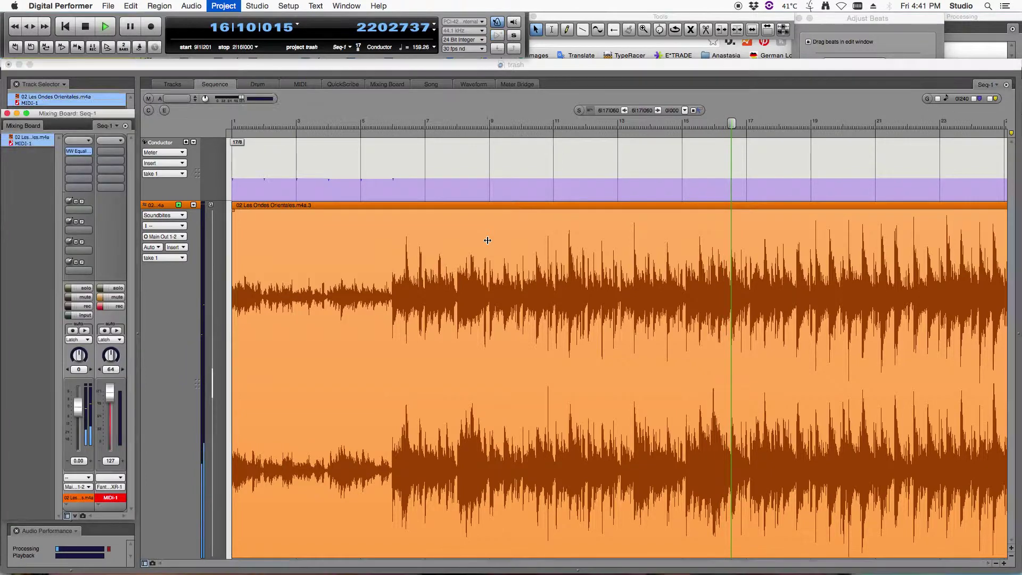
pyautogui.moveTo(78, 408); pyautogui.dragTo(78, 424)
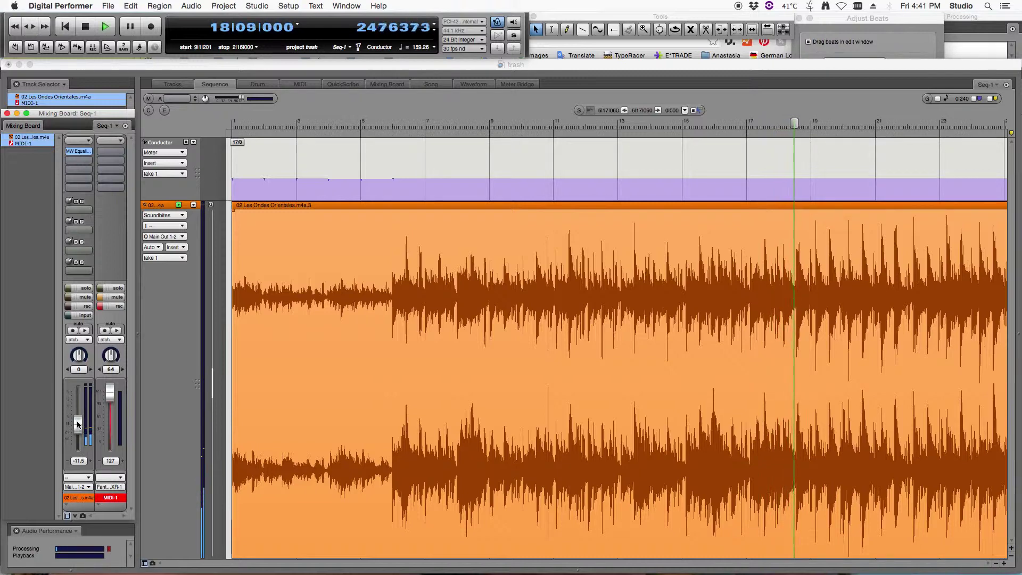
pyautogui.moveTo(78, 424); pyautogui.dragTo(79, 424)
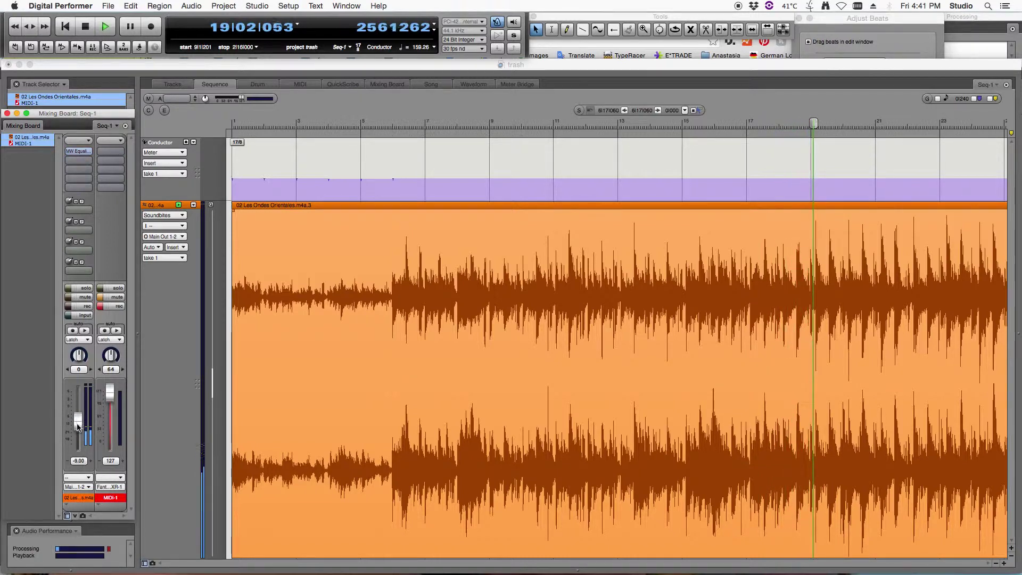
pyautogui.press('space')
pyautogui.keyDown('alt'); pyautogui.click(78, 424); pyautogui.keyUp('alt')
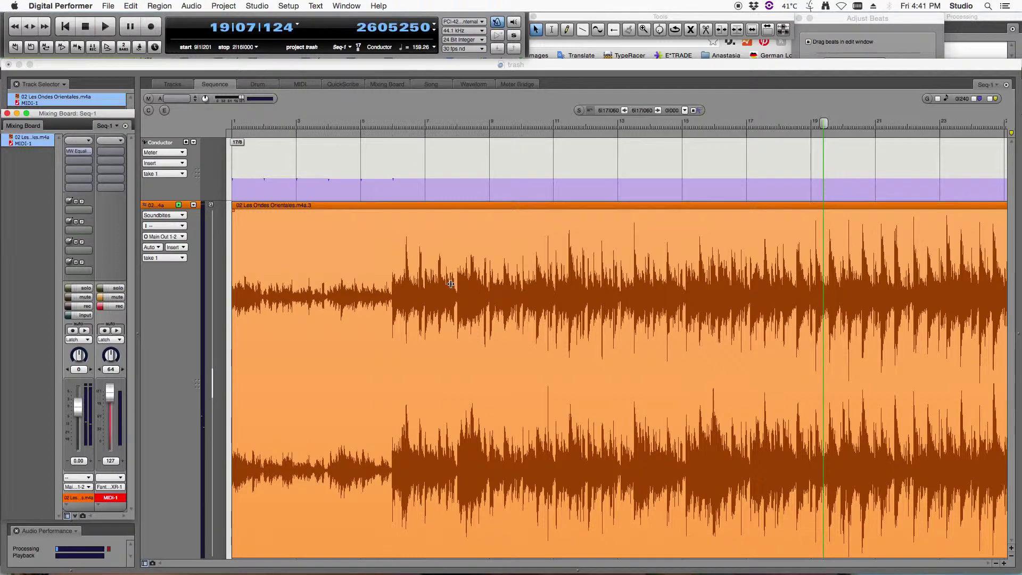
pyautogui.click(506, 116)
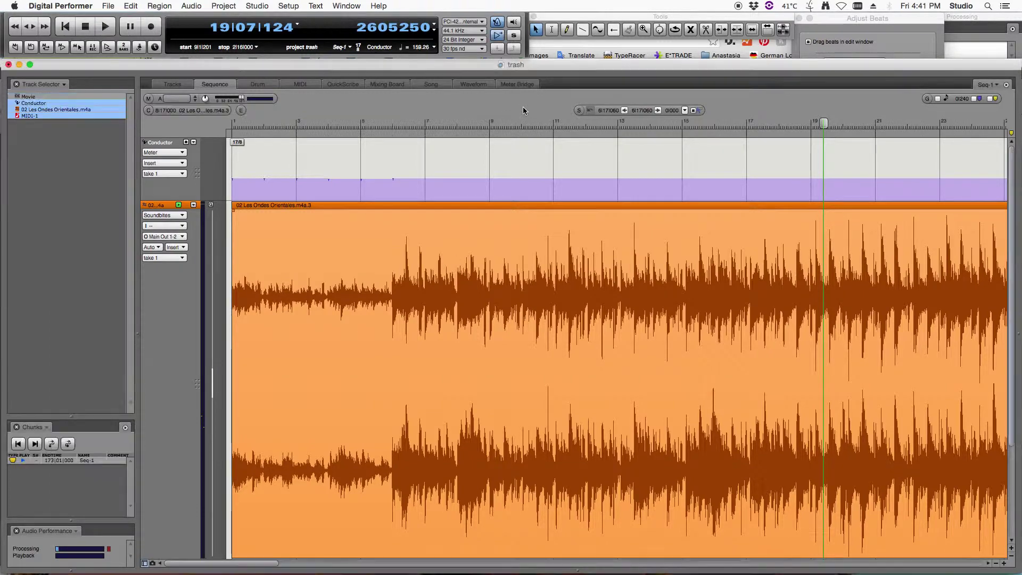
# Step: Adjust the barlines of measures 7 and 8 to match the downbeats in the audio waveform
pyautogui.click(415, 122)
pyautogui.press('super+bracketright')
pyautogui.press('super+bracketright')
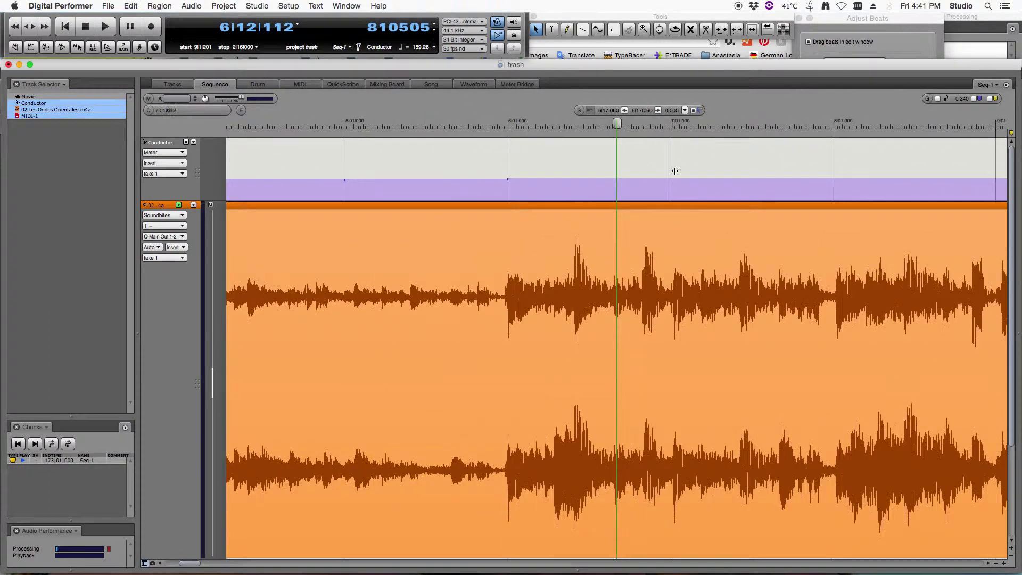
pyautogui.press('super+bracketright')
pyautogui.hscroll(10, 675, 170)
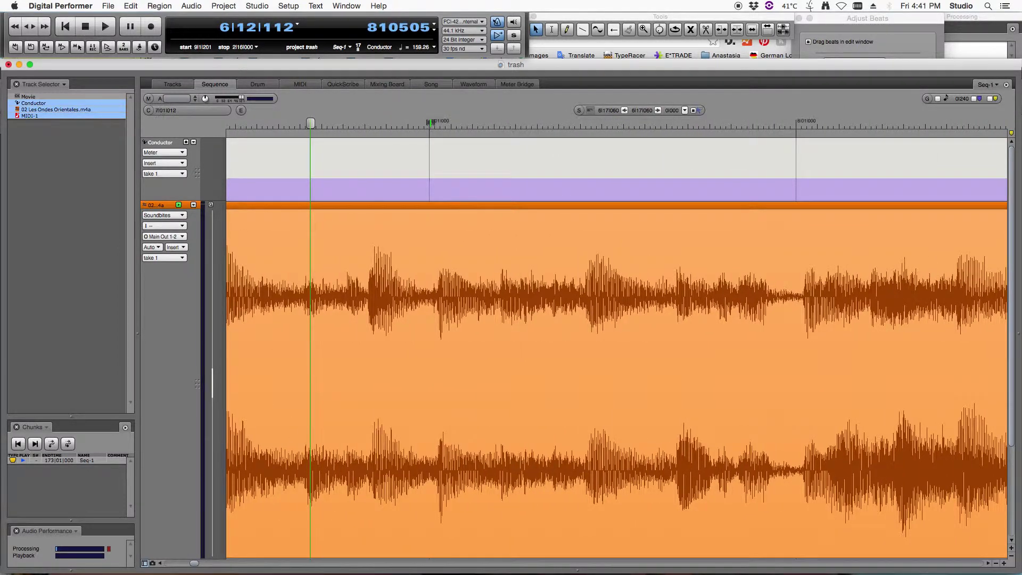
pyautogui.moveTo(431, 122); pyautogui.dragTo(437, 122)
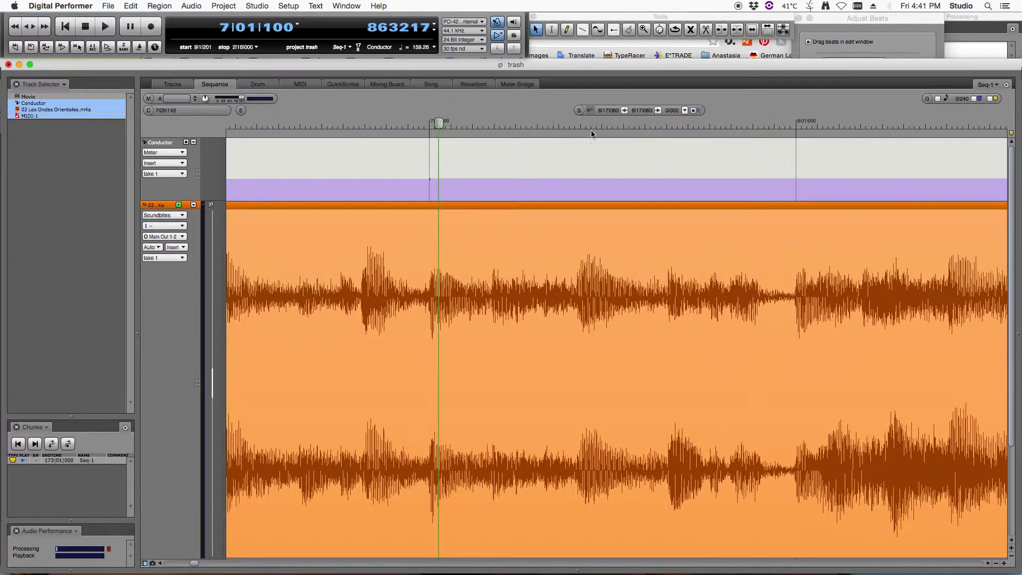
pyautogui.moveTo(794, 124); pyautogui.dragTo(794, 124)
# Step: Adjust the barlines of measures 9 through 12 to match the downbeats in the audio waveform
pyautogui.hscroll(5, 794, 124)
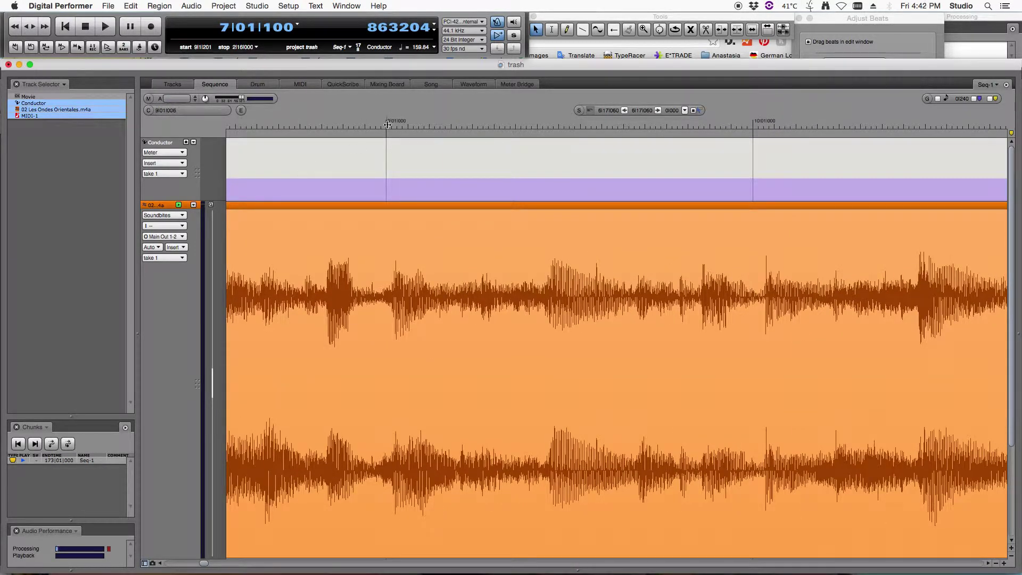
pyautogui.moveTo(387, 124); pyautogui.dragTo(394, 124)
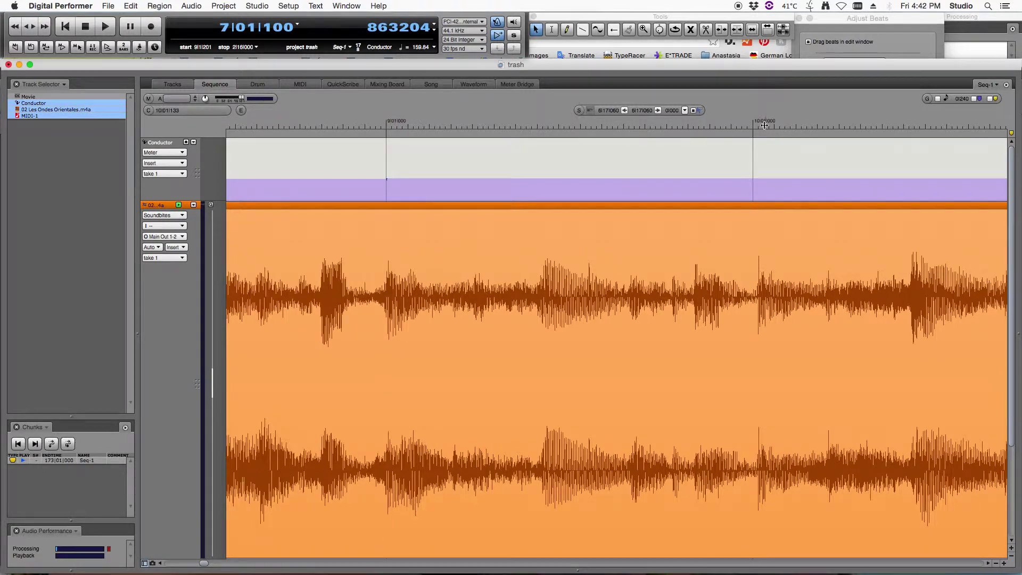
pyautogui.moveTo(754, 124); pyautogui.dragTo(757, 124)
pyautogui.hscroll(5, 757, 124)
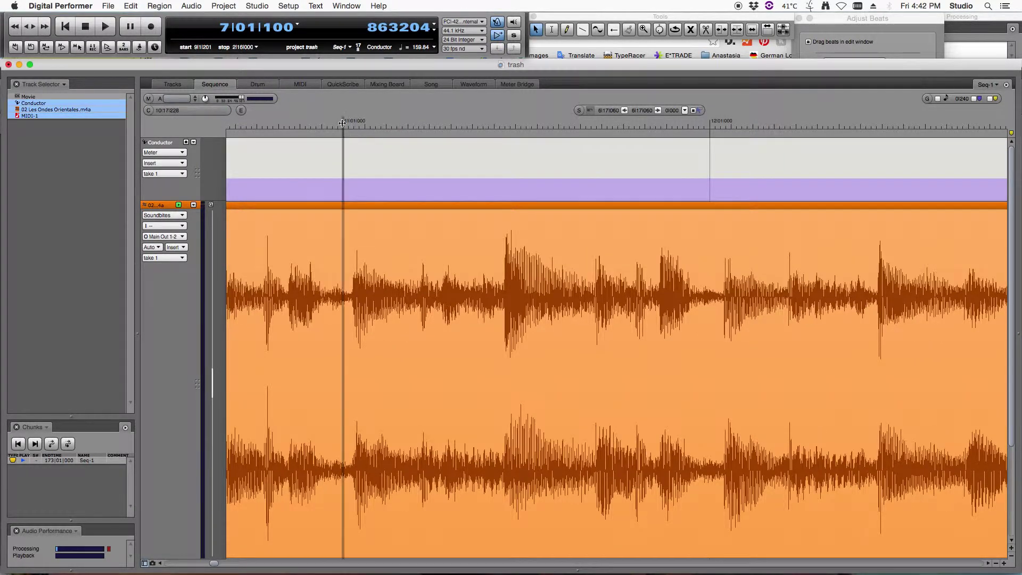
pyautogui.moveTo(342, 123); pyautogui.dragTo(348, 123)
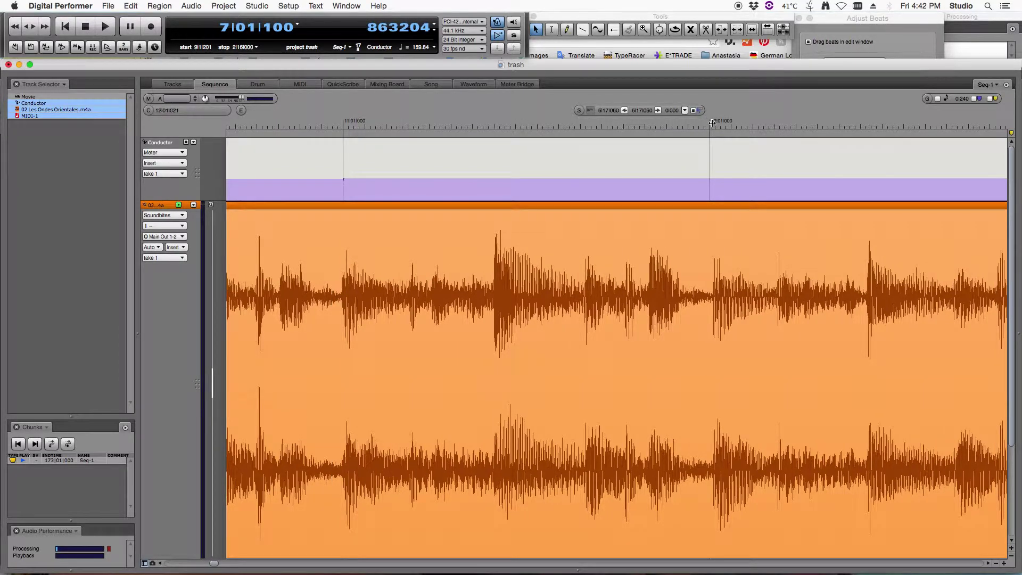
pyautogui.moveTo(712, 123); pyautogui.dragTo(713, 123)
# Step: Adjust the barlines of measures 13, 14 and 15 to match the downbeats in the audio waveform
pyautogui.hscroll(5, 713, 123)
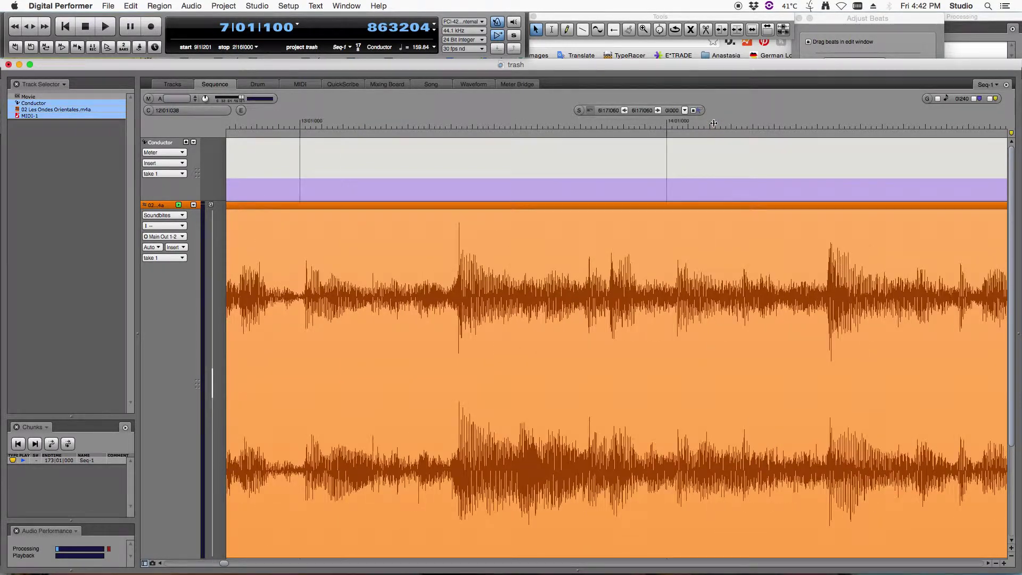
pyautogui.moveTo(300, 123); pyautogui.dragTo(302, 123)
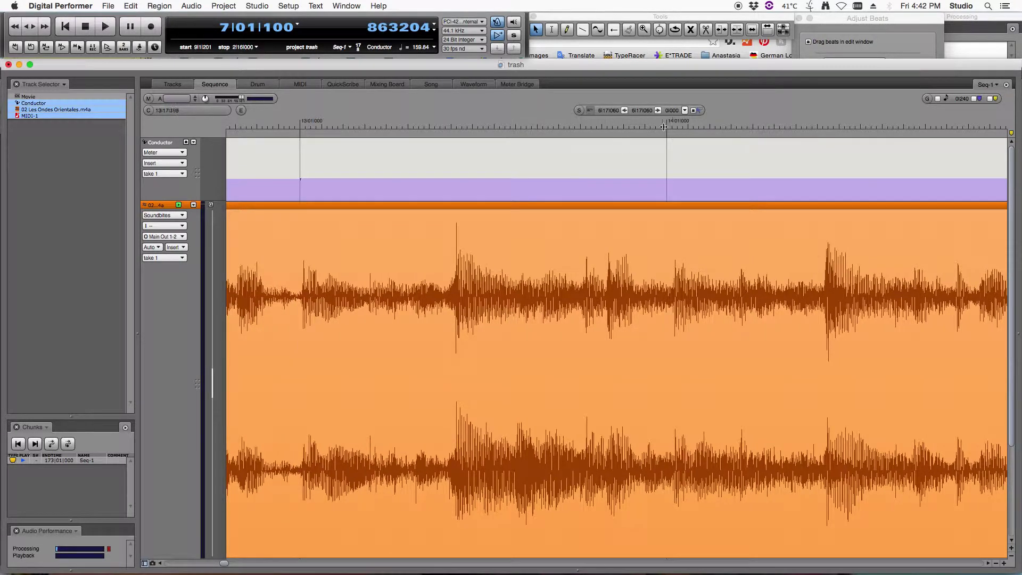
pyautogui.moveTo(667, 123); pyautogui.dragTo(672, 123)
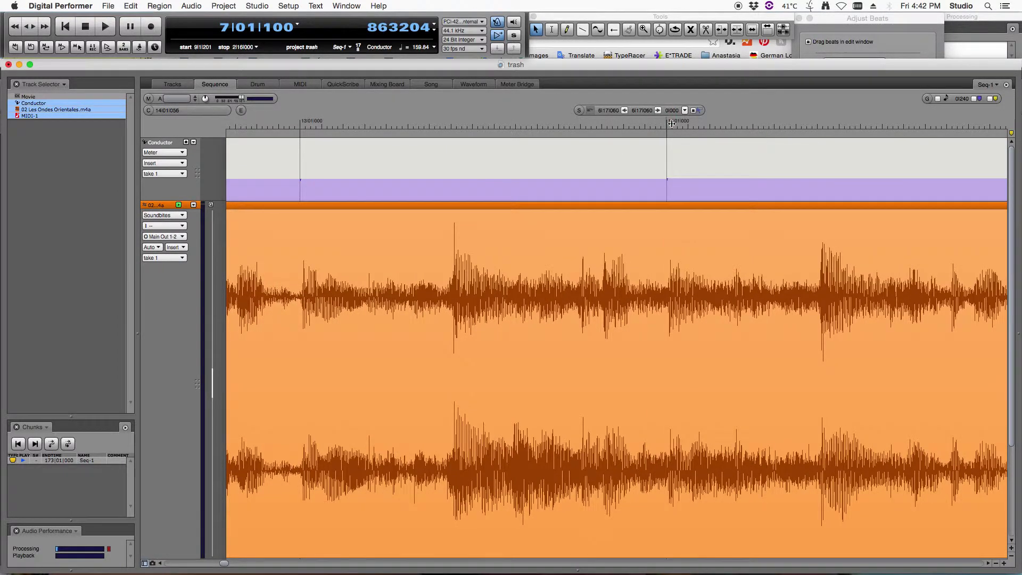
pyautogui.hscroll(10, 672, 123)
pyautogui.moveTo(258, 123); pyautogui.dragTo(258, 123)
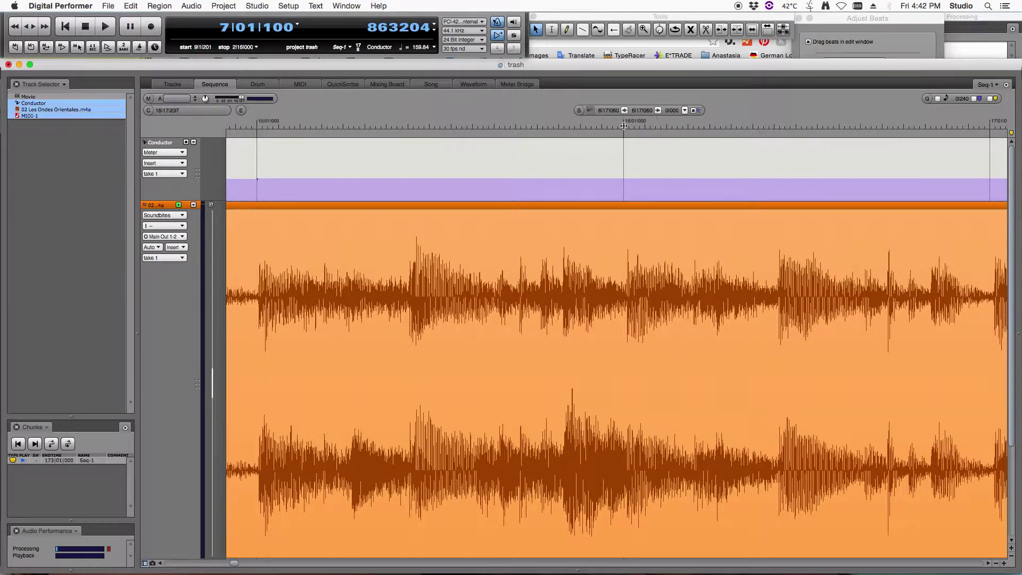
# Step: Adjust the barline of measure 16 to match the downbeat in the audio waveform
pyautogui.moveTo(625, 123); pyautogui.dragTo(626, 124)
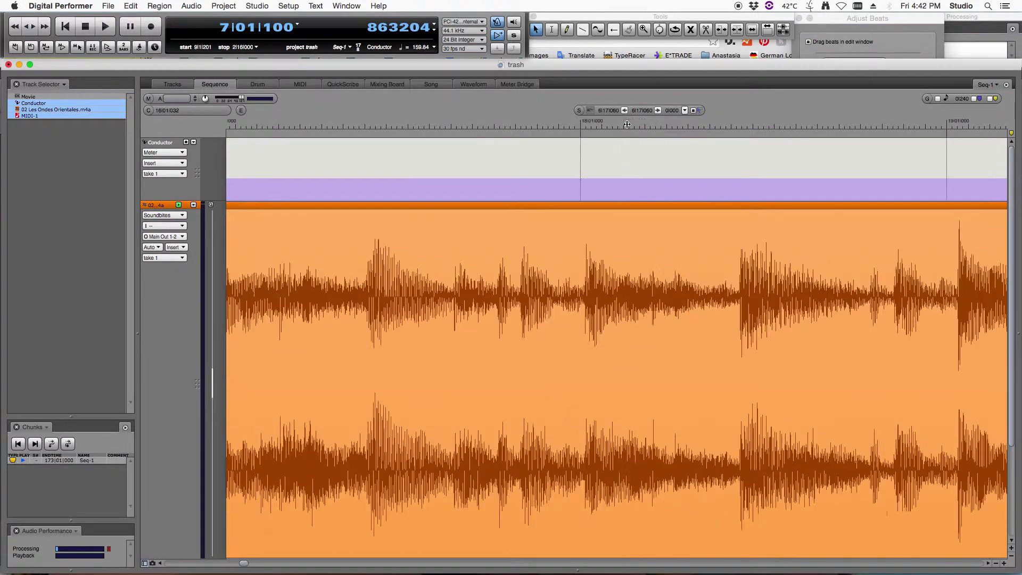
pyautogui.hscroll(10, 527, 283)
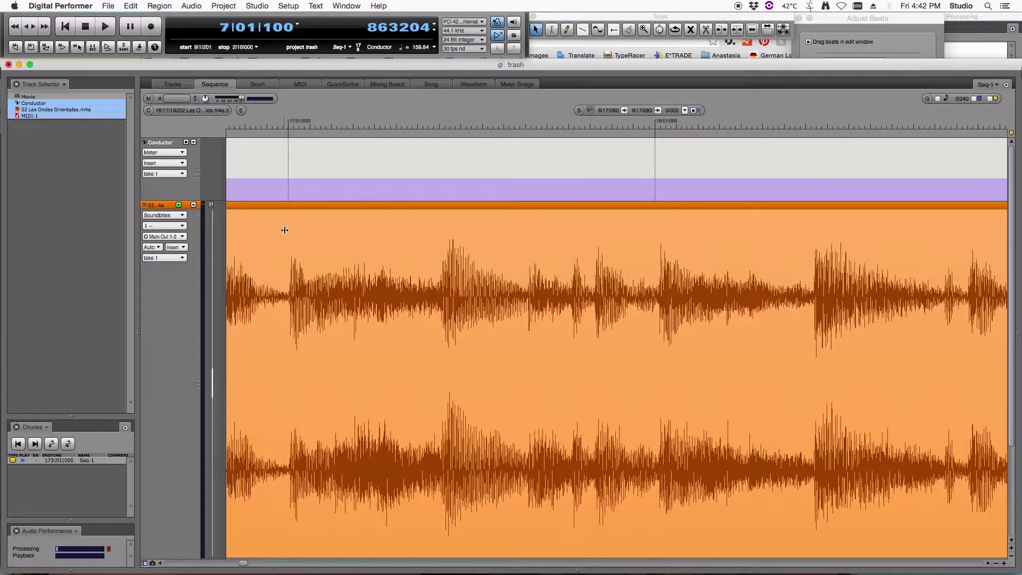
# Step: Bring the Adjust Beats window over the sequence to check its Measures and beat-moving options, and move it back out of the way
pyautogui.moveTo(849, 17); pyautogui.dragTo(389, 138)
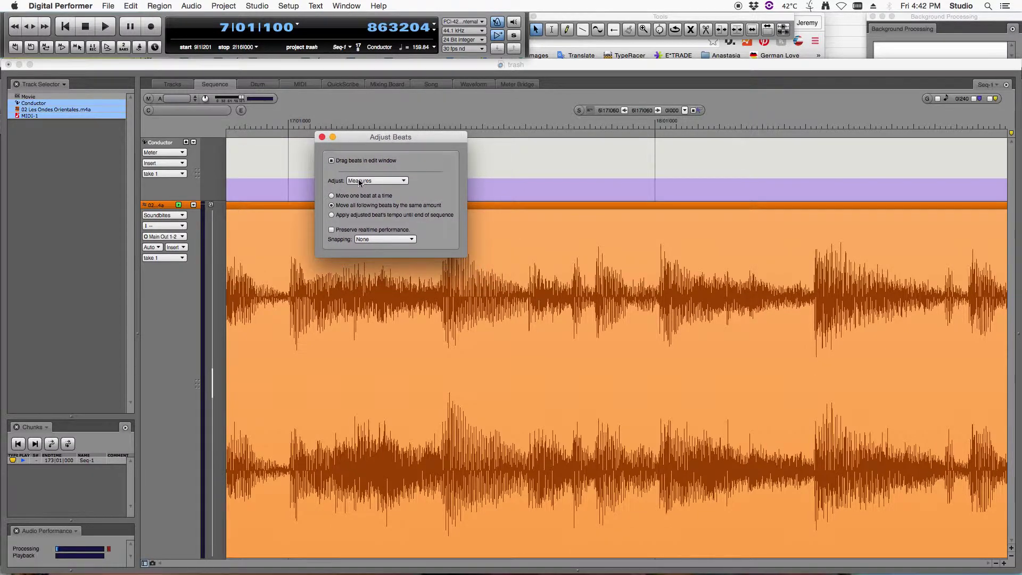
pyautogui.moveTo(376, 137); pyautogui.dragTo(911, 3)
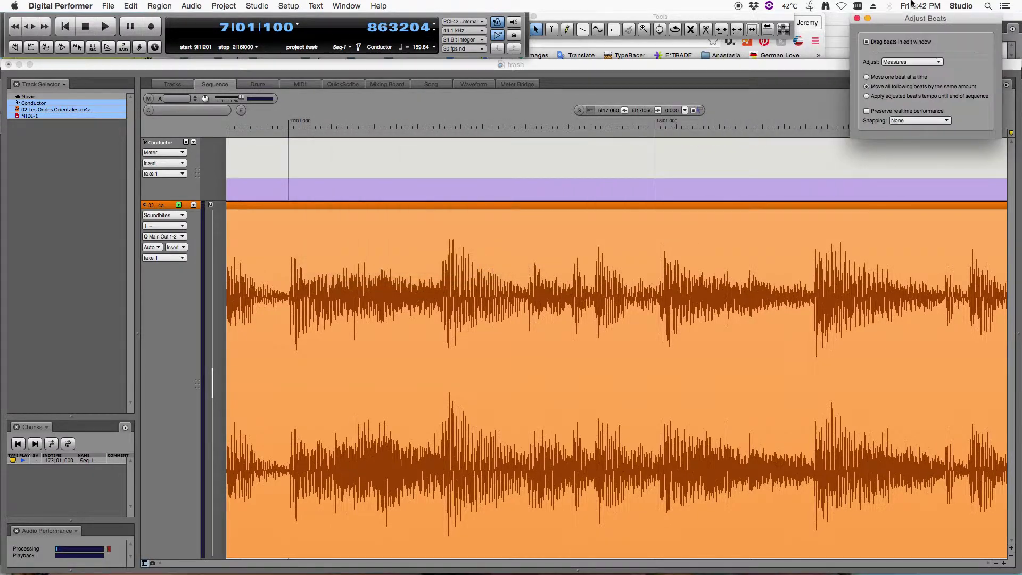
pyautogui.click(541, 104)
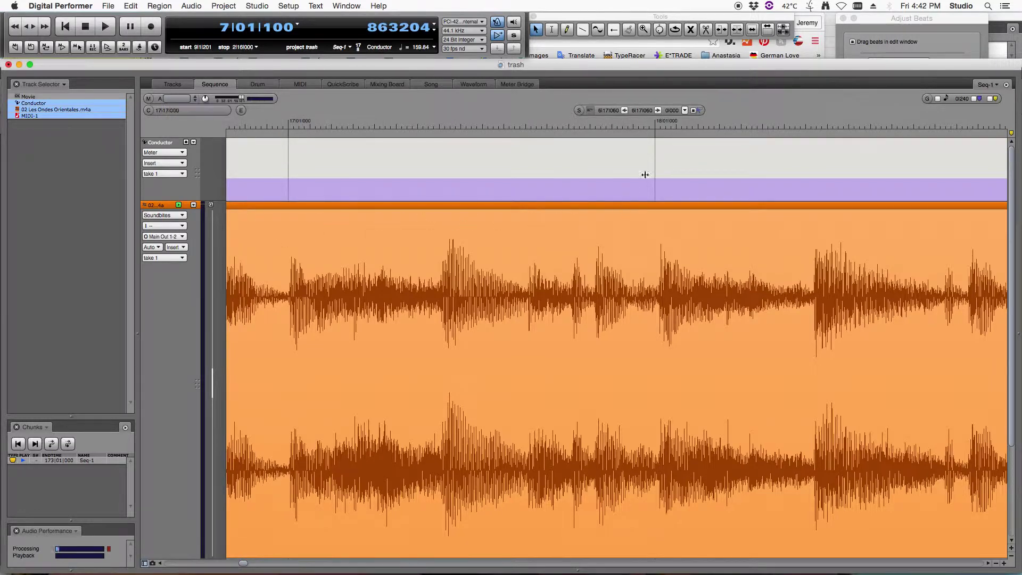
# Step: Adjust the barlines of measures 18, 19 and 20 to match the downbeats in the audio waveform
pyautogui.moveTo(655, 126); pyautogui.dragTo(660, 124)
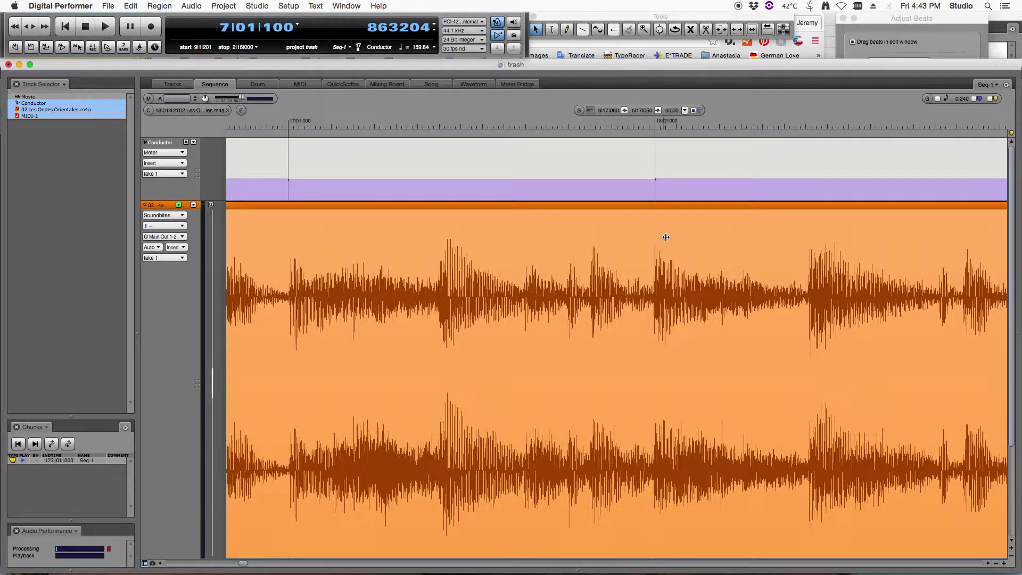
pyautogui.hscroll(10, 665, 237)
pyautogui.hscroll(-3, 534, 278)
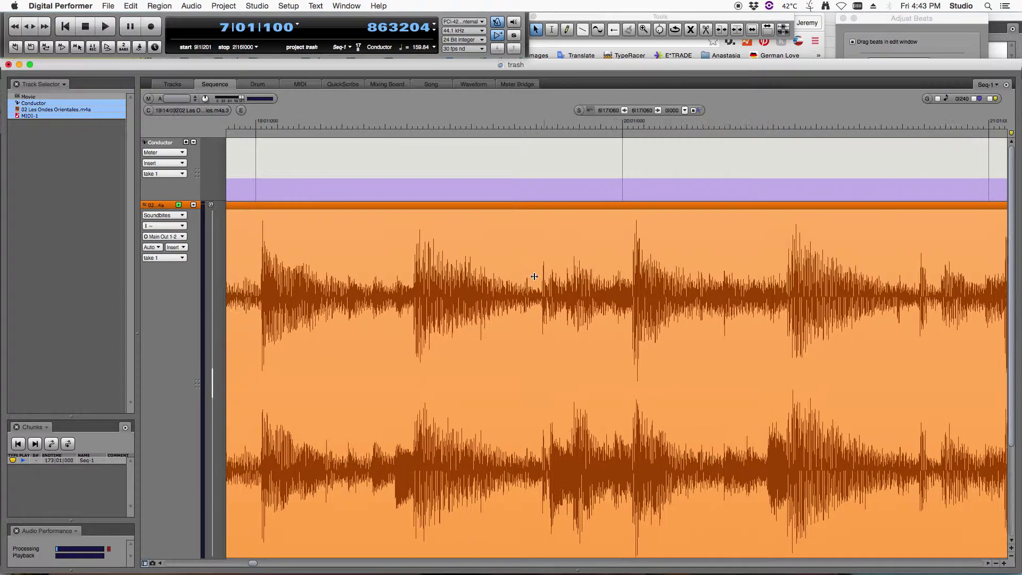
pyautogui.moveTo(292, 124); pyautogui.dragTo(298, 124)
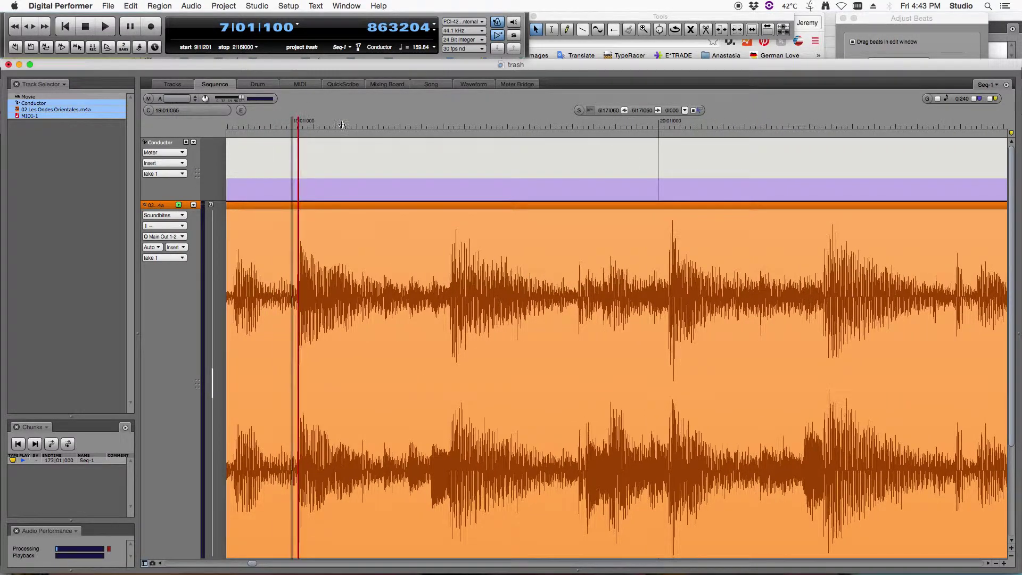
pyautogui.moveTo(659, 124); pyautogui.dragTo(662, 124)
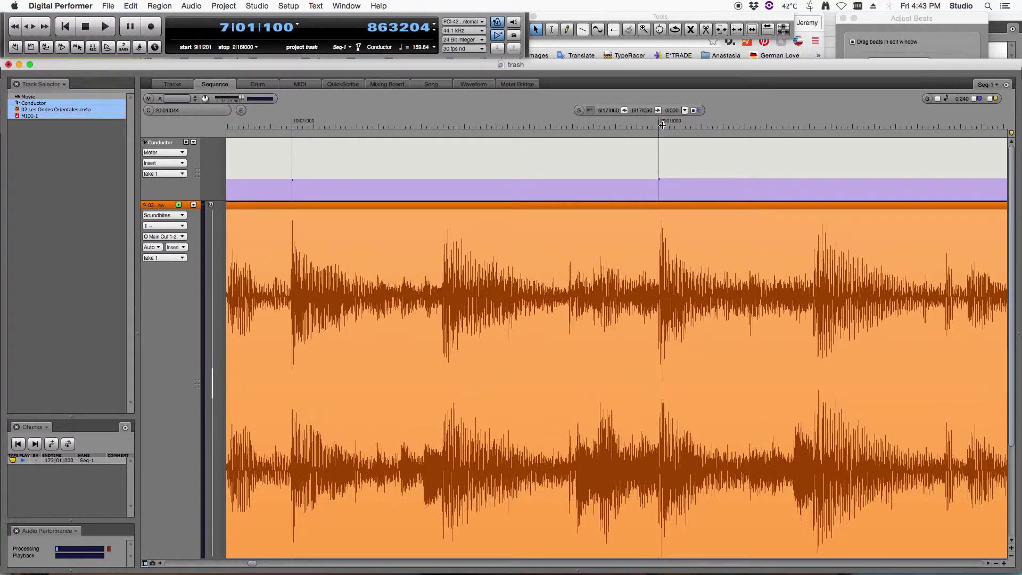
# Step: Adjust the barlines of measures 21 through 24 to match the downbeats in the audio waveform
pyautogui.hscroll(5, 358, 262)
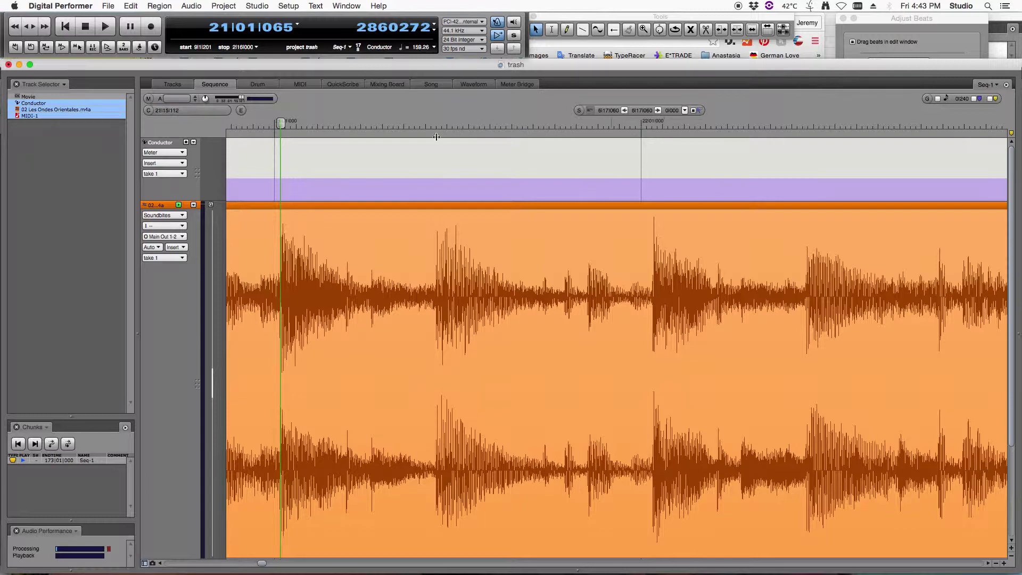
pyautogui.moveTo(275, 126); pyautogui.dragTo(280, 126)
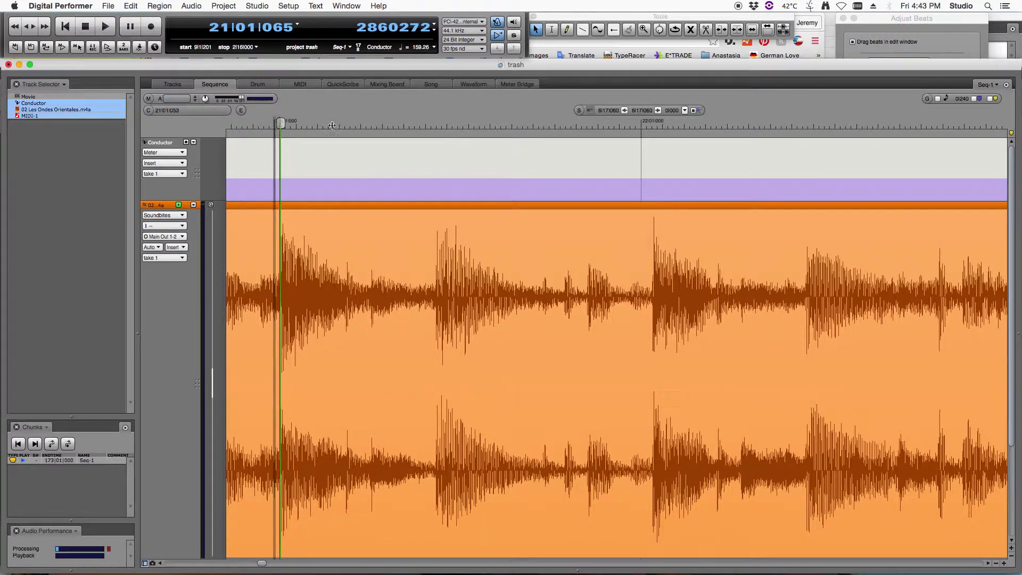
pyautogui.moveTo(641, 127); pyautogui.dragTo(646, 125)
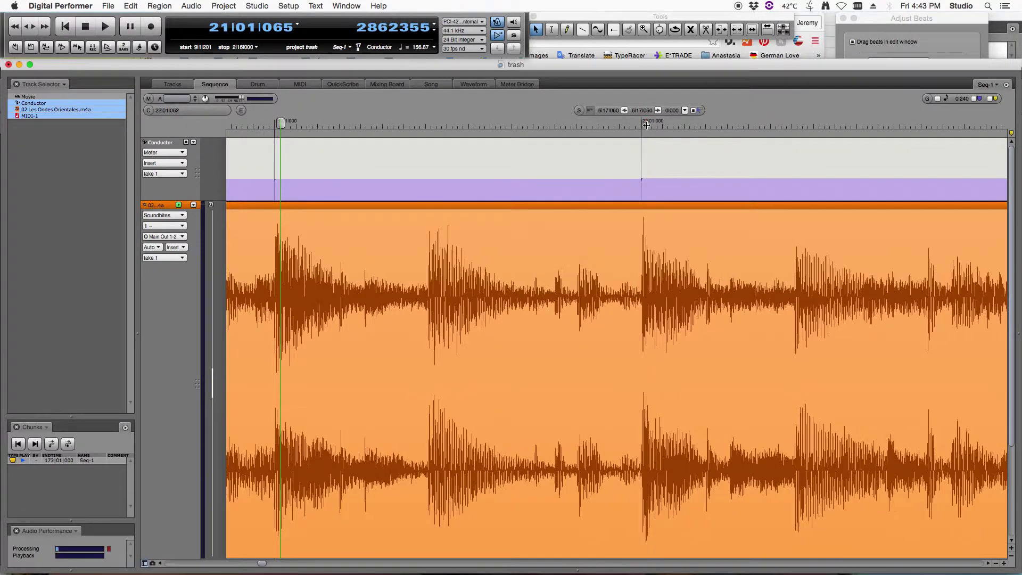
pyautogui.hscroll(5, 532, 239)
pyautogui.hscroll(5, 425, 213)
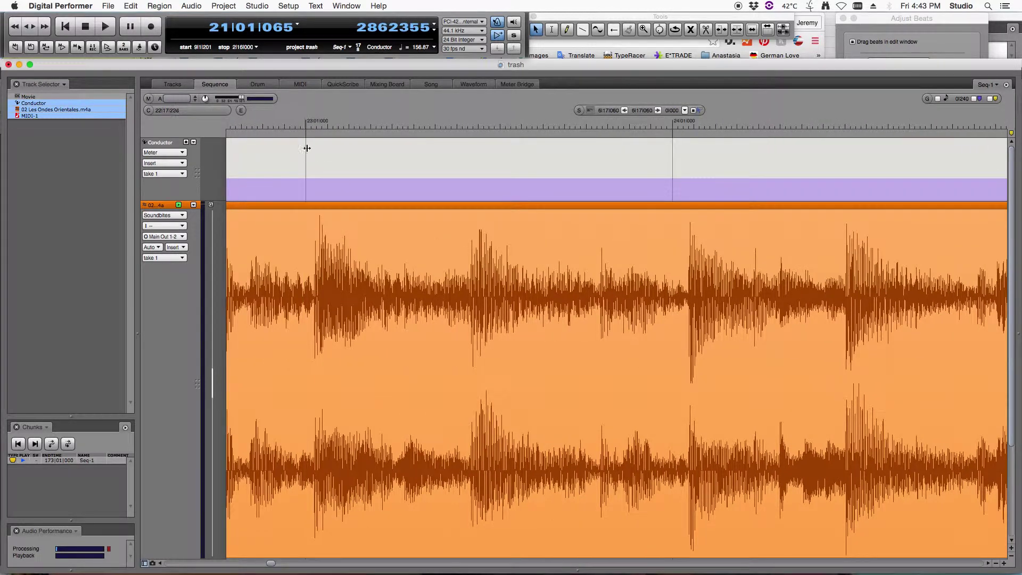
pyautogui.moveTo(304, 125); pyautogui.dragTo(316, 125)
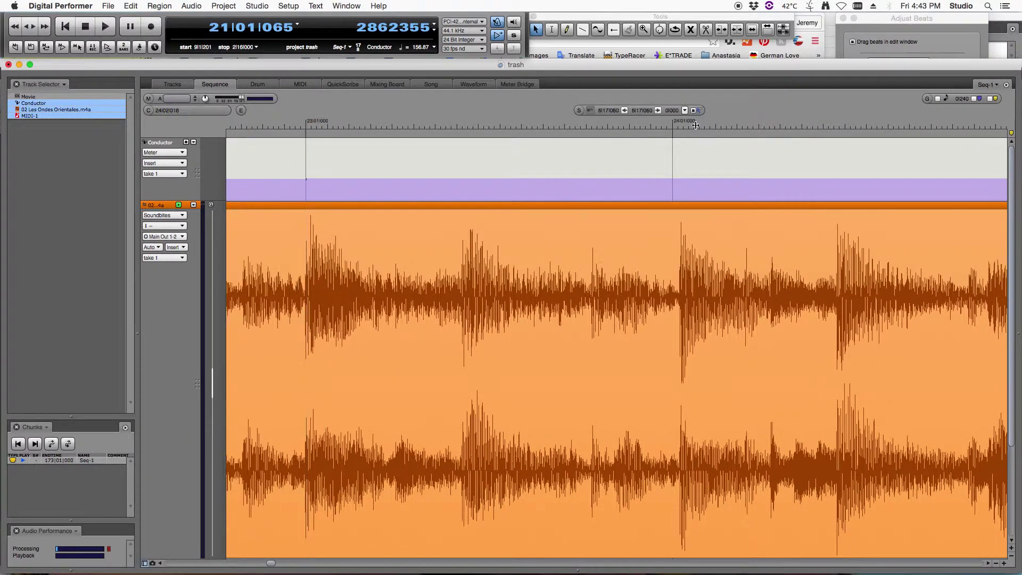
pyautogui.moveTo(670, 128); pyautogui.dragTo(678, 126)
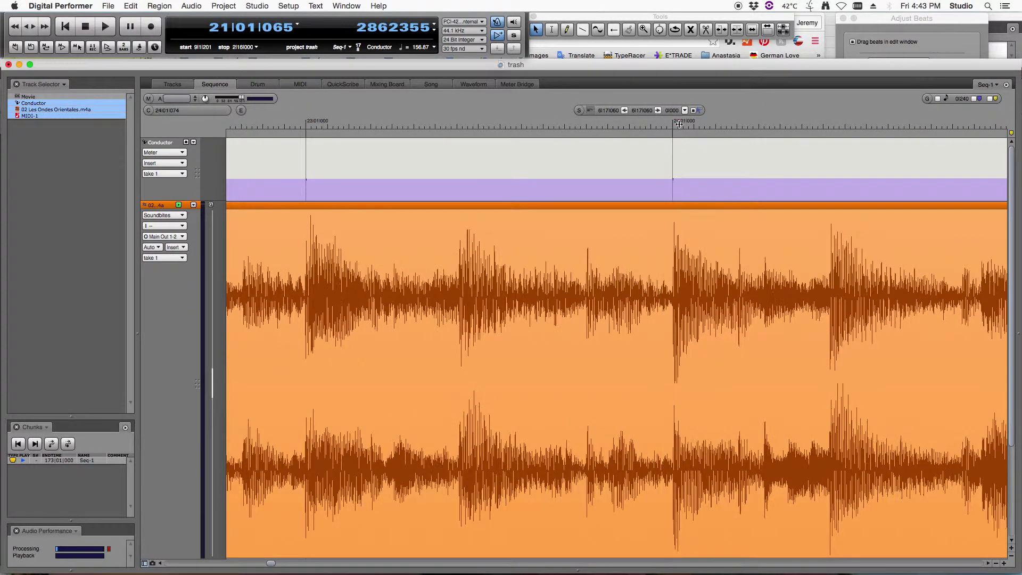
# Step: Adjust the barlines of measures 25 through 28 to match the downbeats in the audio waveform
pyautogui.hscroll(5, 679, 124)
pyautogui.hscroll(-1, 399, 243)
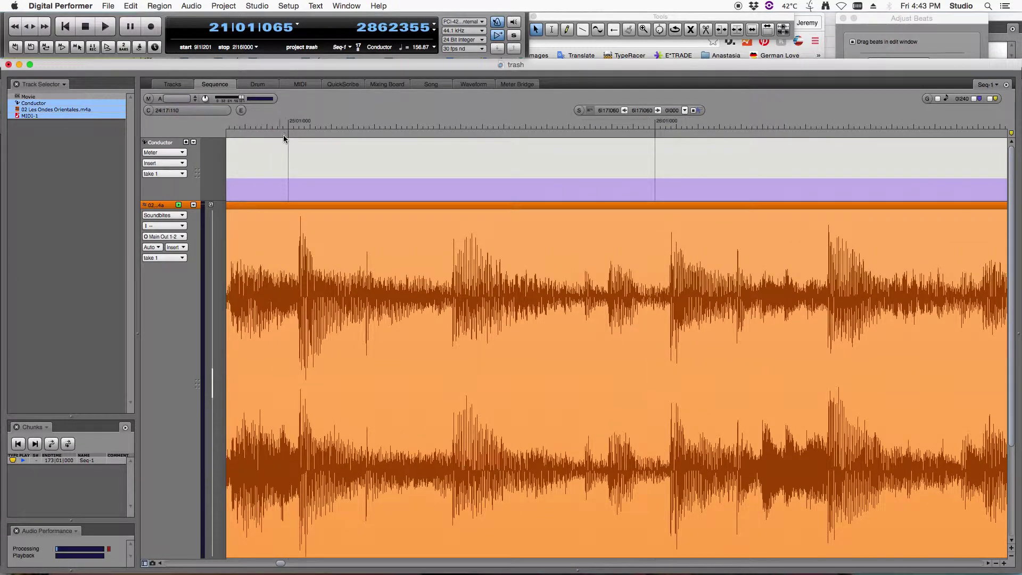
pyautogui.moveTo(288, 125); pyautogui.dragTo(301, 125)
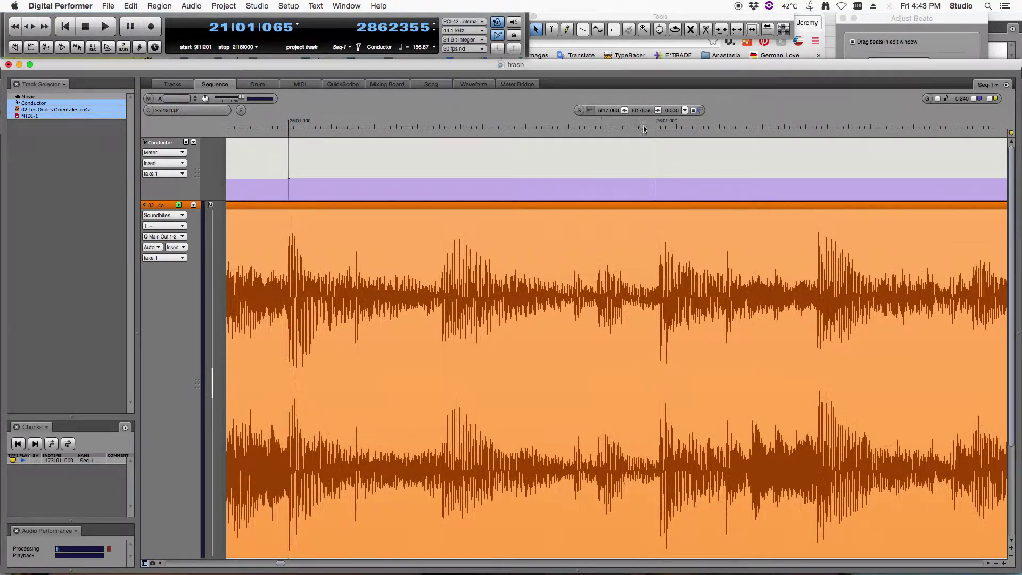
pyautogui.moveTo(654, 126); pyautogui.dragTo(668, 127)
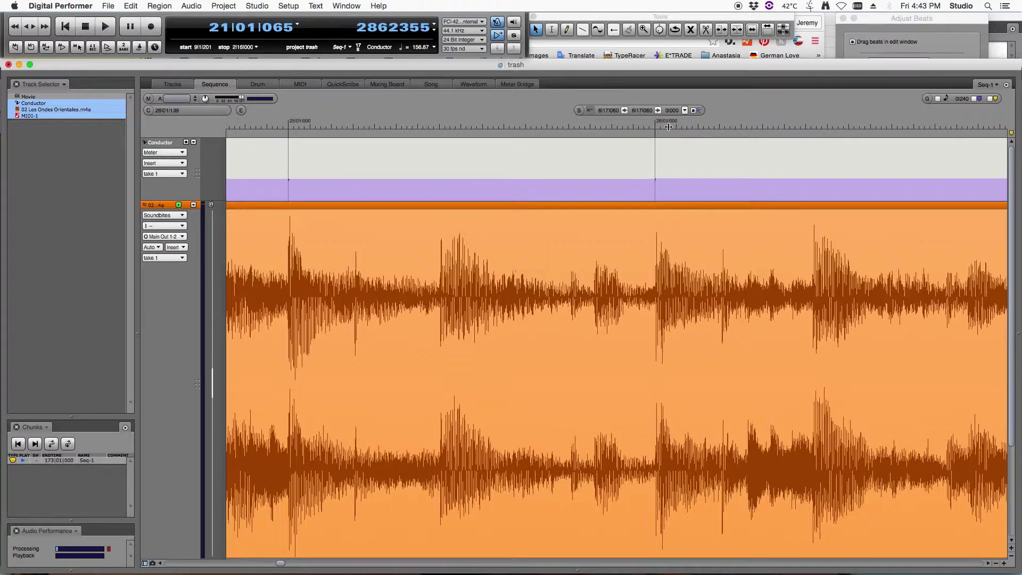
pyautogui.hscroll(5, 669, 127)
pyautogui.hscroll(-1, 436, 204)
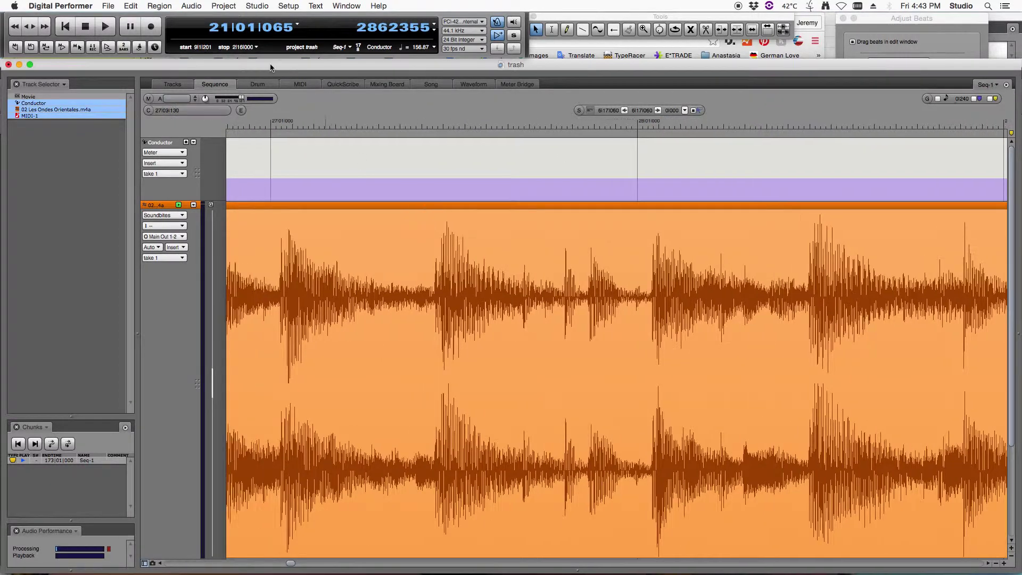
pyautogui.moveTo(273, 125); pyautogui.dragTo(283, 126)
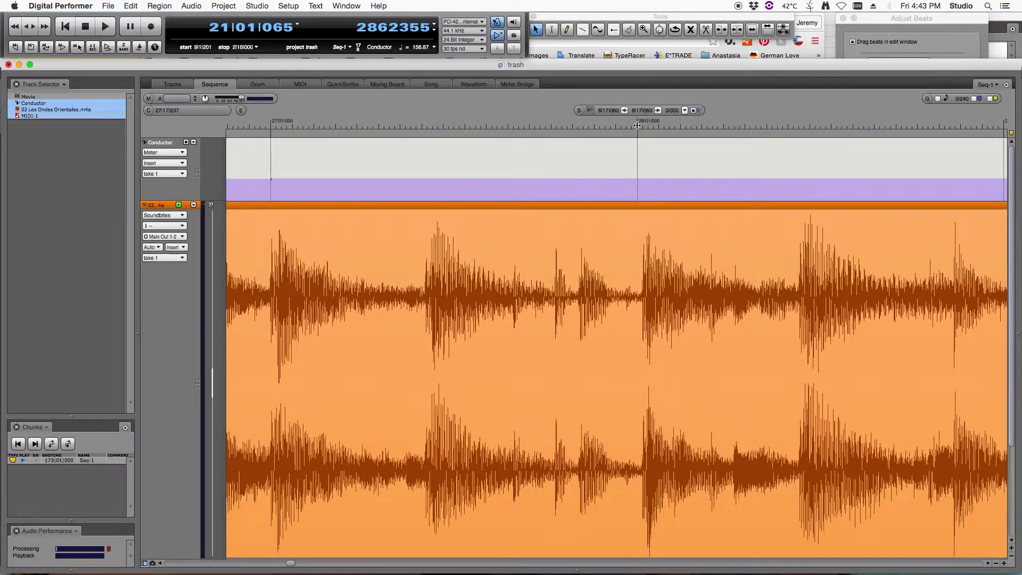
pyautogui.moveTo(637, 125); pyautogui.dragTo(642, 124)
# Step: Adjust the barlines of measures 29 through 32 to match the downbeats in the audio waveform
pyautogui.hscroll(15, 585, 170)
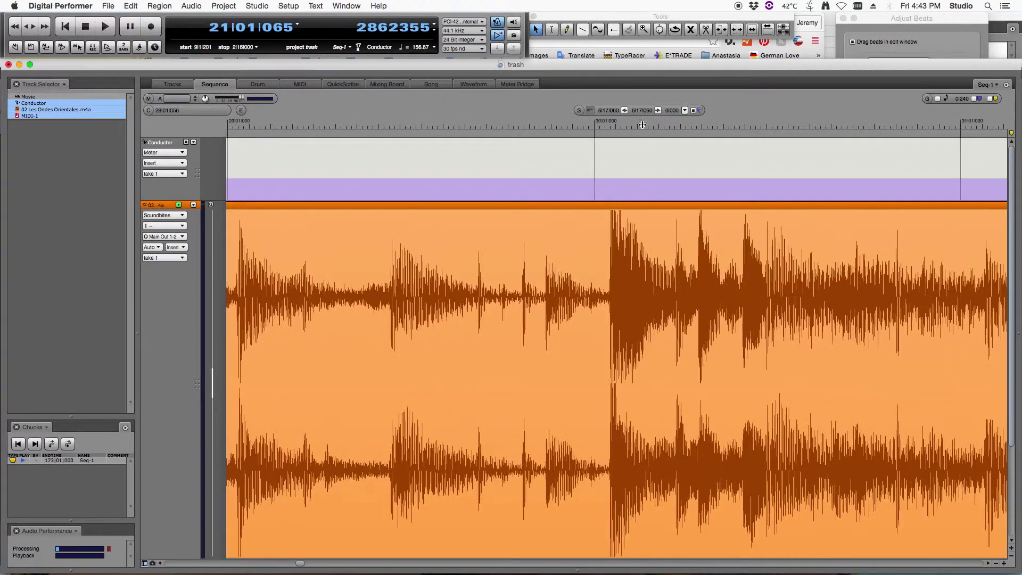
pyautogui.hscroll(-2, 506, 212)
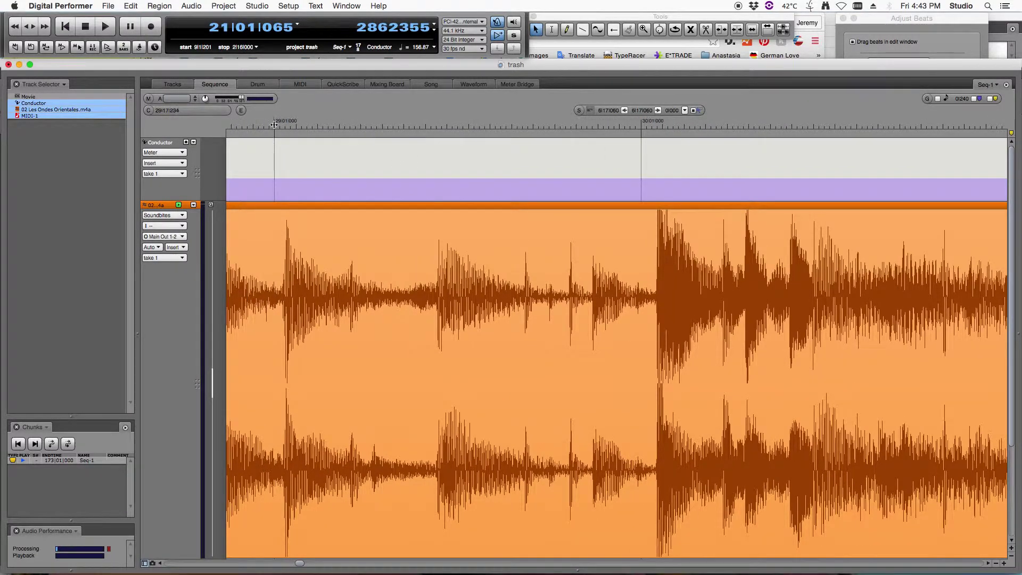
pyautogui.moveTo(274, 125); pyautogui.dragTo(284, 126)
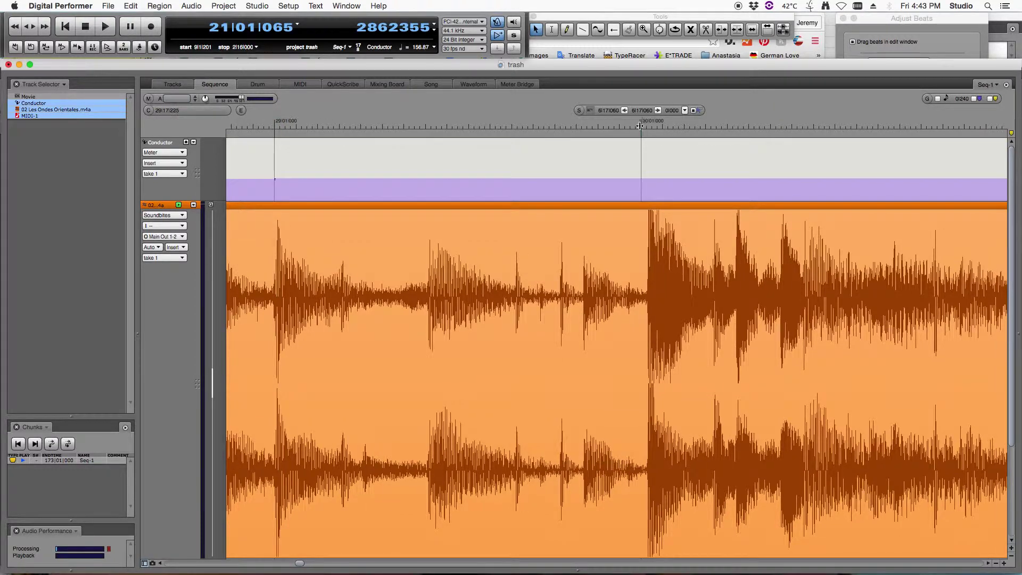
pyautogui.moveTo(639, 125); pyautogui.dragTo(646, 125)
pyautogui.hscroll(20, 647, 125)
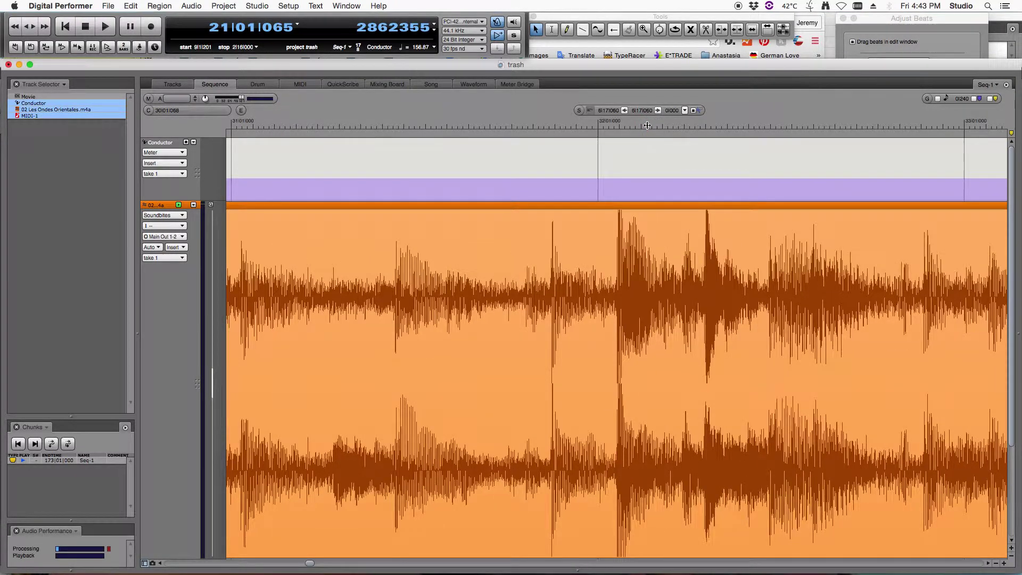
pyautogui.hscroll(-2, 322, 142)
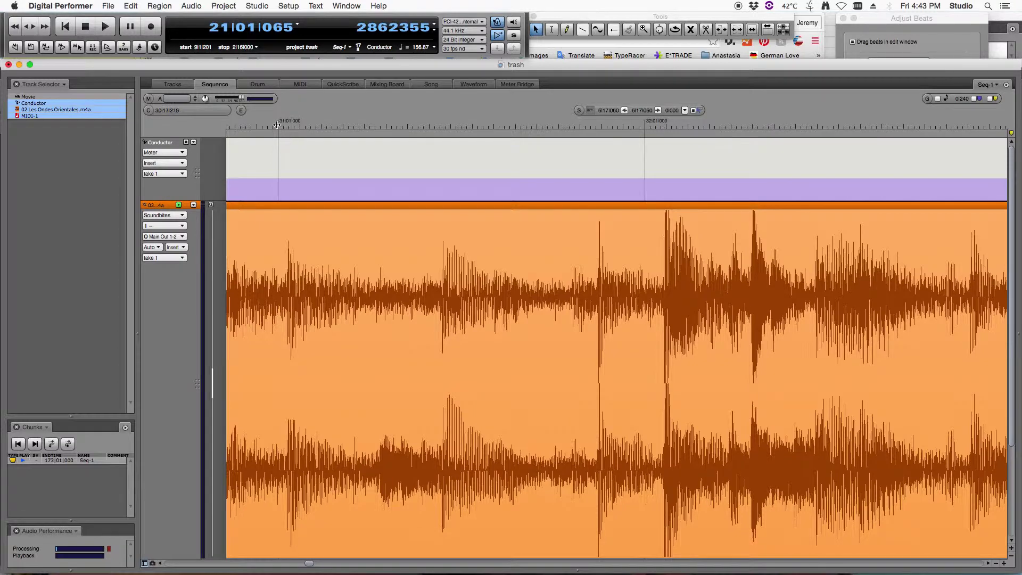
pyautogui.moveTo(277, 125); pyautogui.dragTo(286, 126)
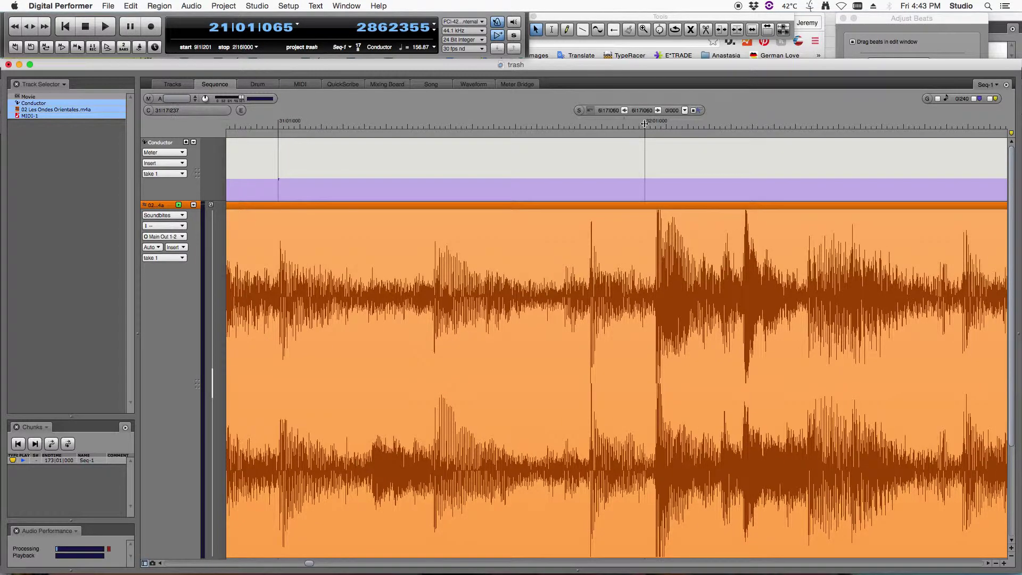
pyautogui.moveTo(645, 124); pyautogui.dragTo(655, 124)
# Step: Return the playhead to the start of the sequence and shrink the audio track's height to show the MIDI-1 track below
pyautogui.hscroll(20, 655, 123)
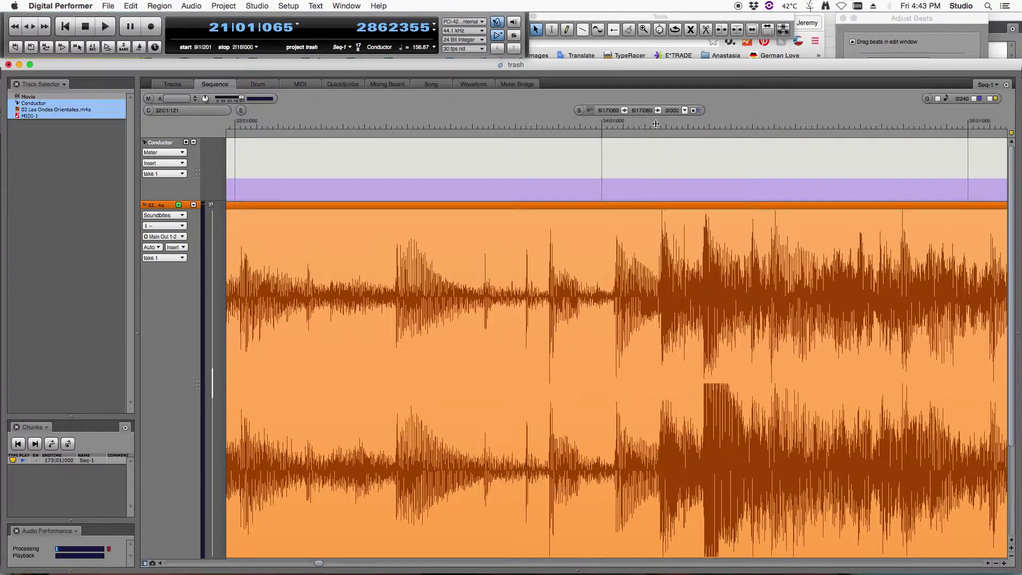
pyautogui.scroll(-10, 332, 202)
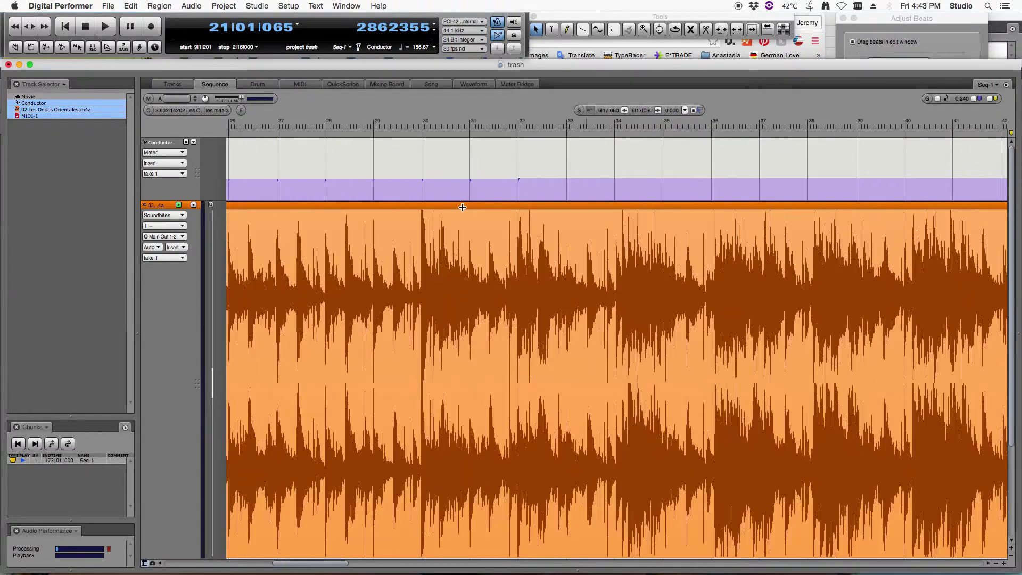
pyautogui.press('Return')
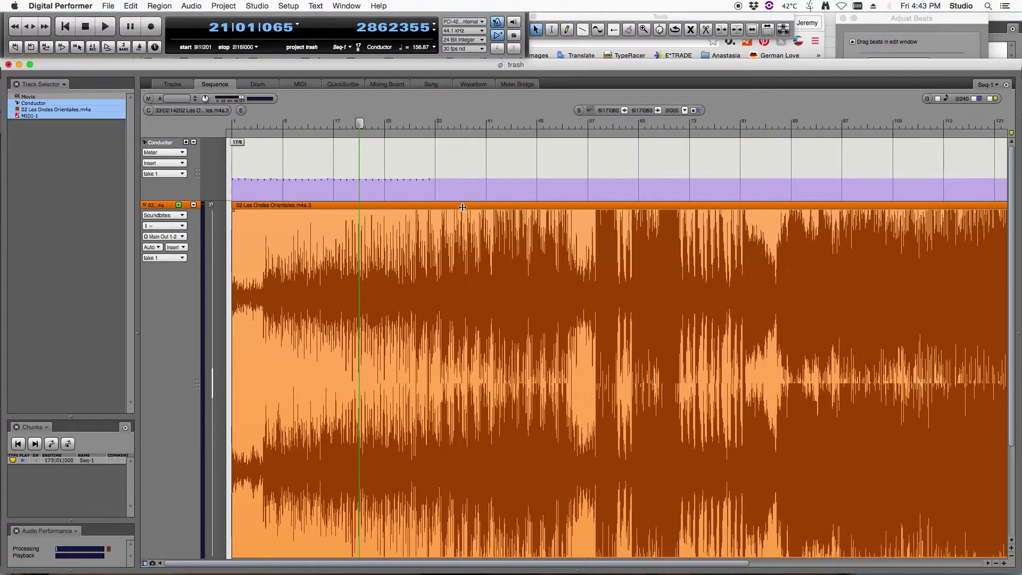
pyautogui.scroll(2, 462, 207)
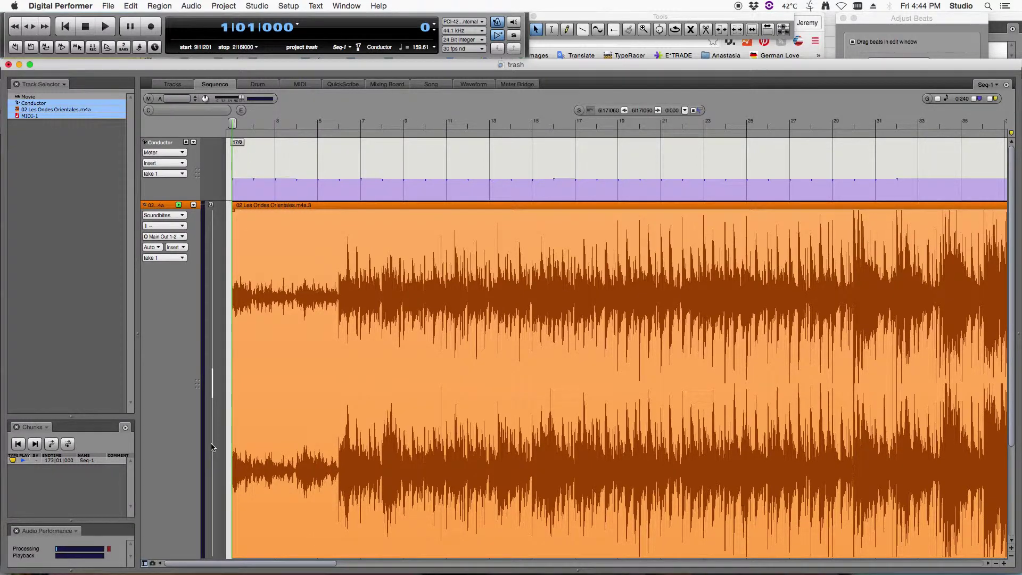
pyautogui.scroll(-1, 179, 524)
pyautogui.moveTo(177, 545); pyautogui.dragTo(198, 321)
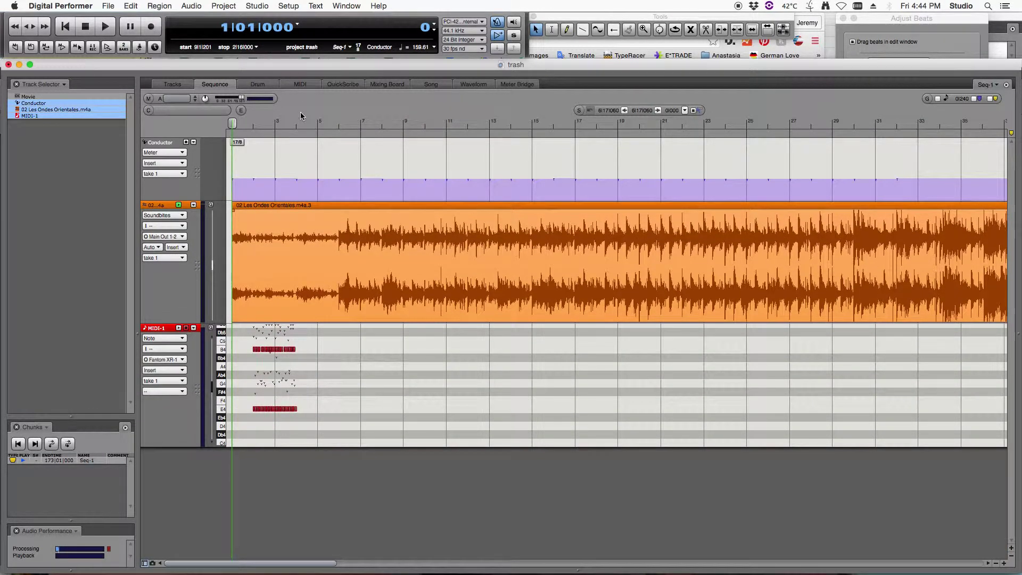
# Step: Play the sequence from the start with the Mixing Board open to check the MIDI-1 notes against the audio, and close the mixer
pyautogui.hotkey('shift', 'm')
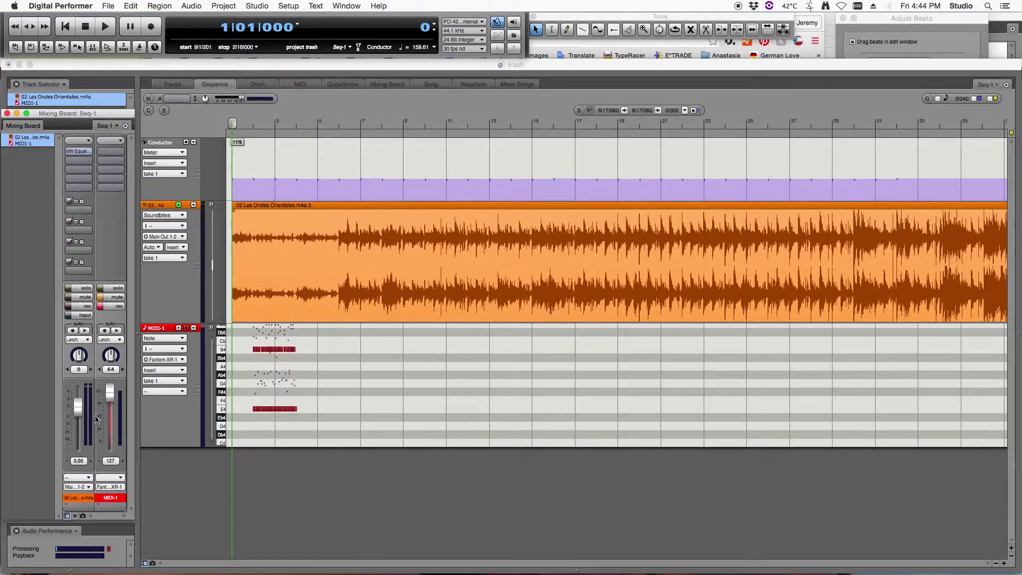
pyautogui.press('space')
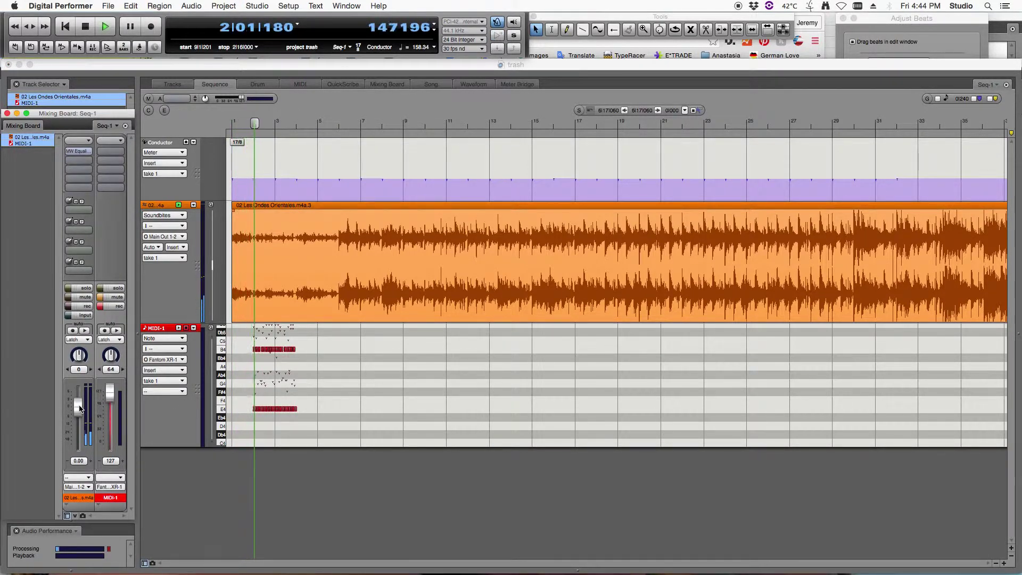
pyautogui.press('super+w')
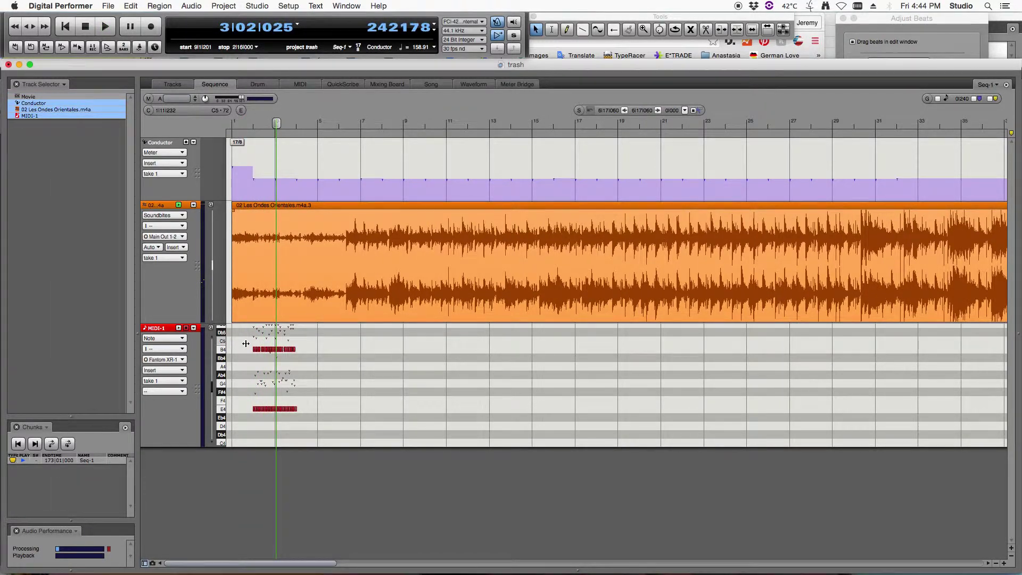
# Step: Undo the last barline adjustment at the end of measure 1 and return the playhead to the start
pyautogui.press('super+z')
pyautogui.press('KP_1')
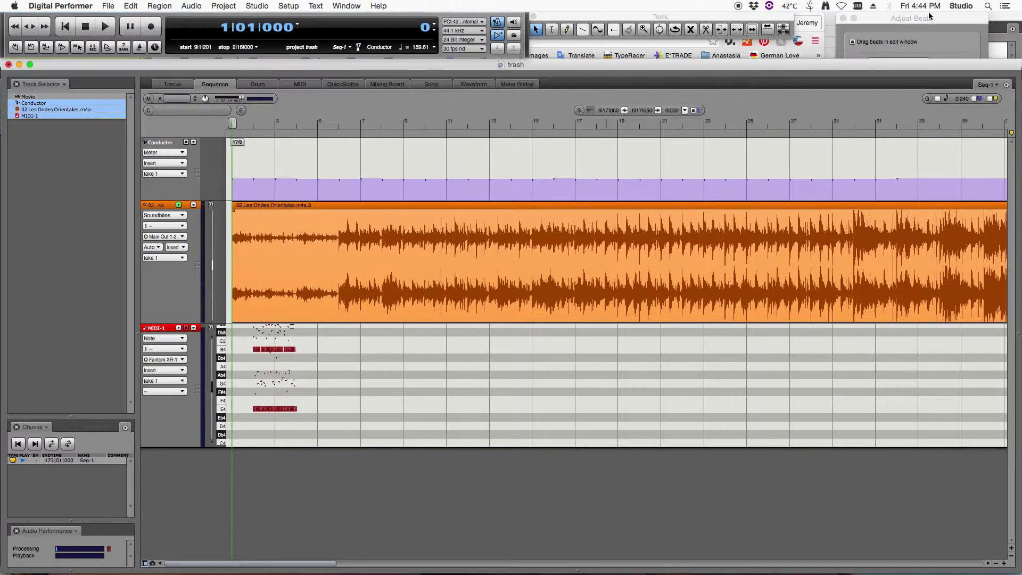
# Step: Close the Adjust Beats window and delete all the existing notes on the MIDI-1 track
pyautogui.click(883, 16)
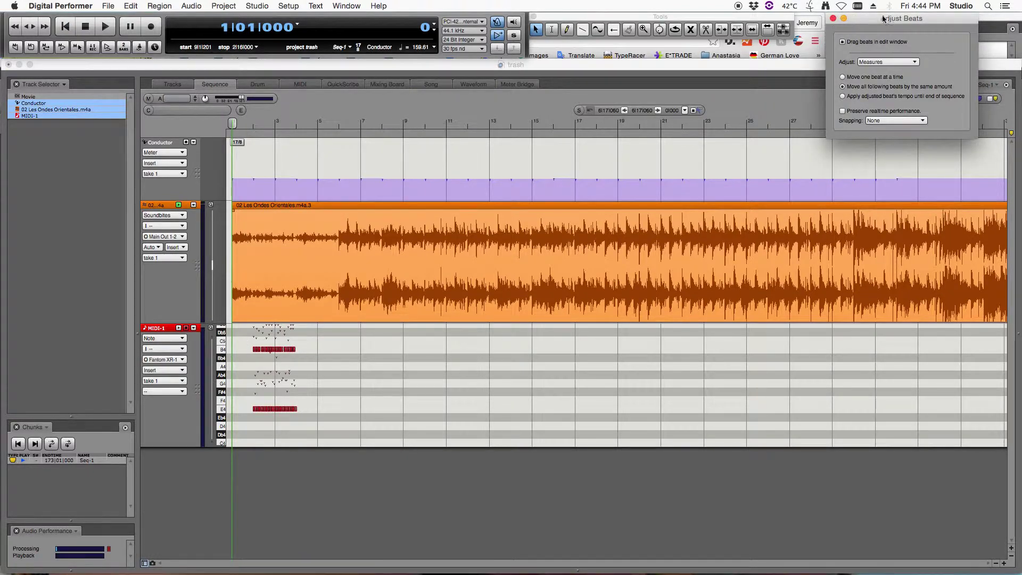
pyautogui.click(833, 19)
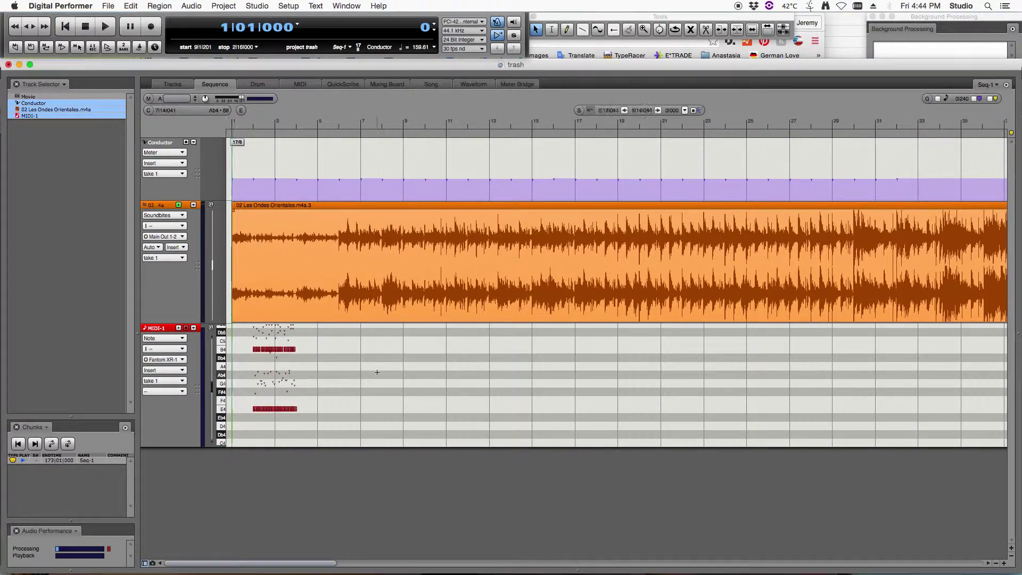
pyautogui.press('space')
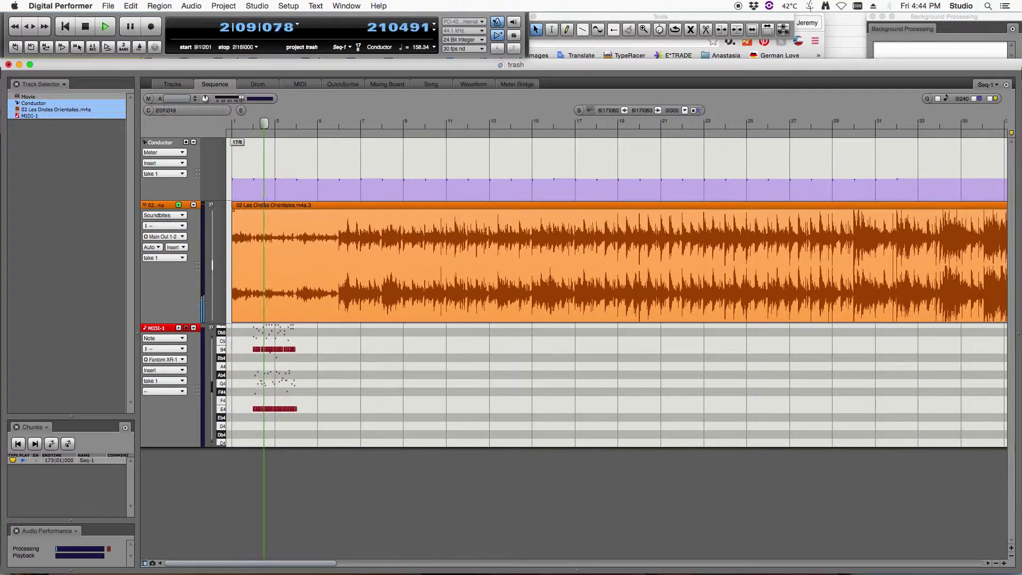
pyautogui.moveTo(320, 335); pyautogui.dragTo(245, 421)
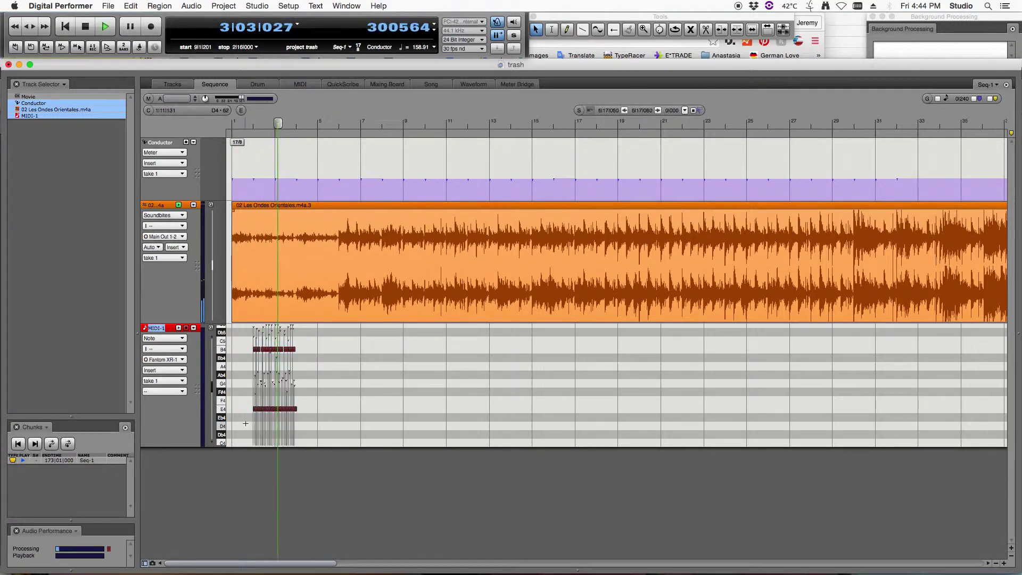
pyautogui.press('BackSpace')
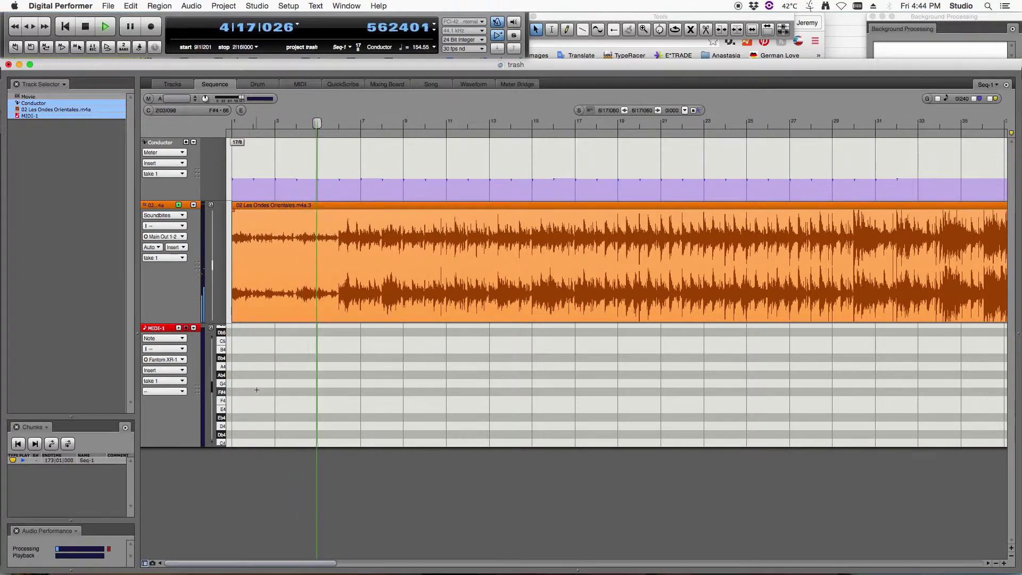
pyautogui.press('space')
# Step: Play the sequence from measure 12 and set the audio track's Mixing Board fader to 0.00
pyautogui.click(478, 123)
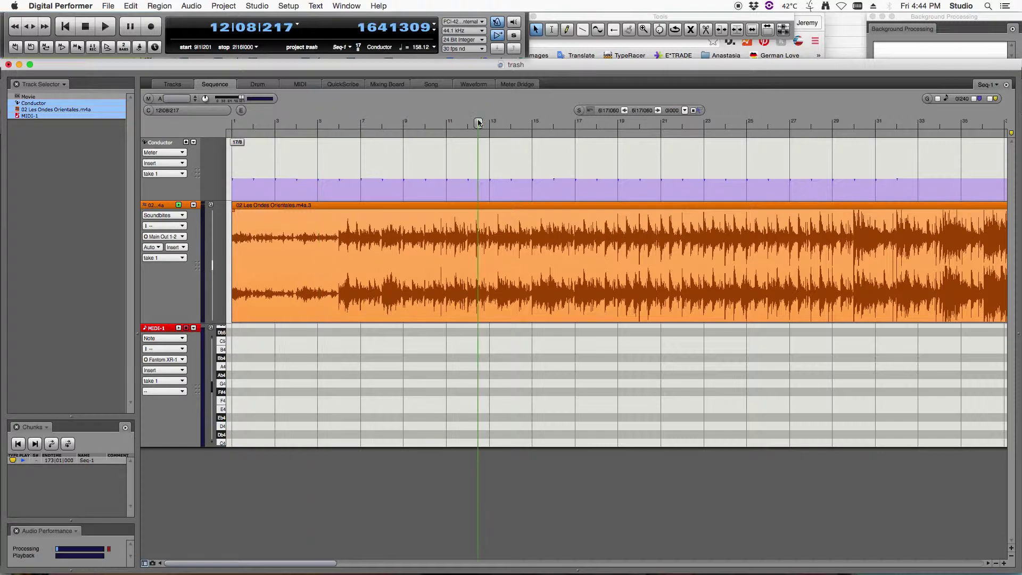
pyautogui.press('space')
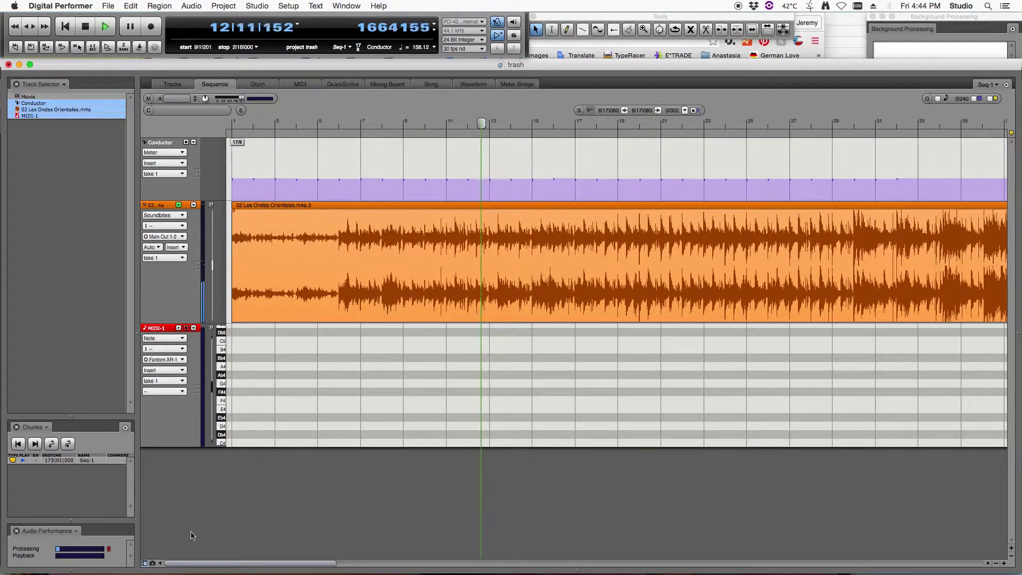
pyautogui.hotkey('shift', 'm')
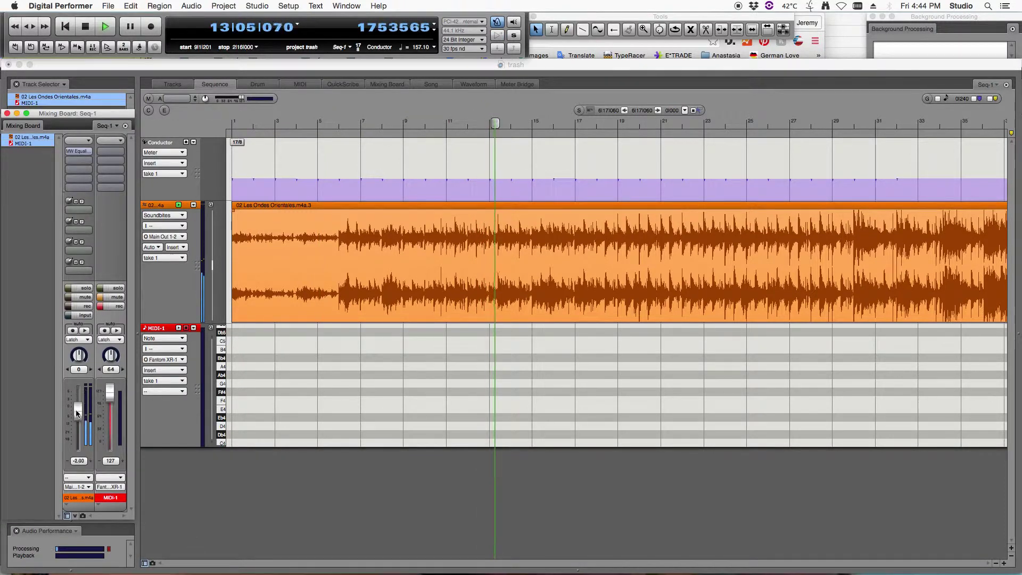
pyautogui.moveTo(78, 407)
pyautogui.mouseDown()
pyautogui.moveTo(78, 427)
pyautogui.moveTo(78, 414)
pyautogui.mouseUp()
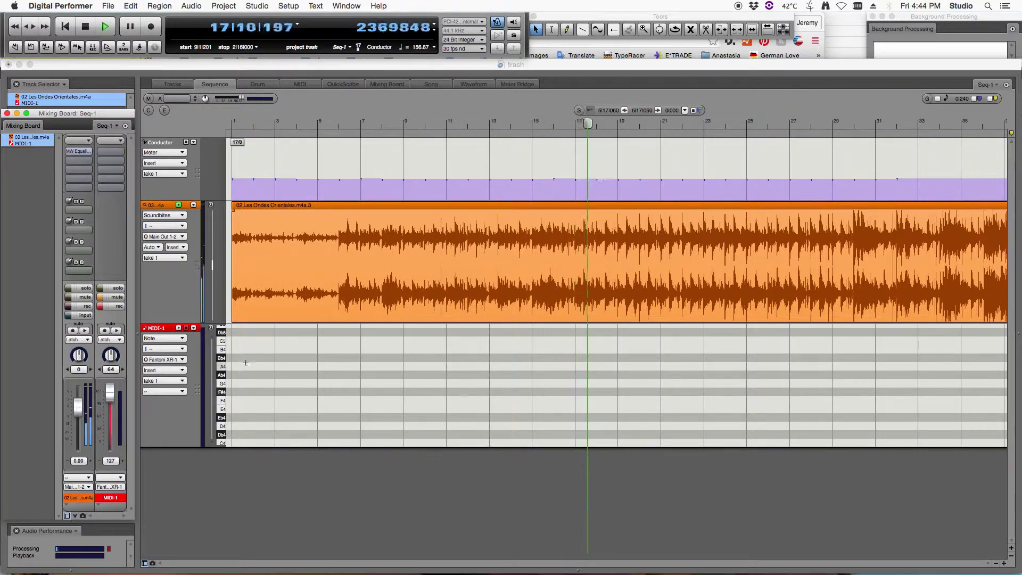
pyautogui.press('space')
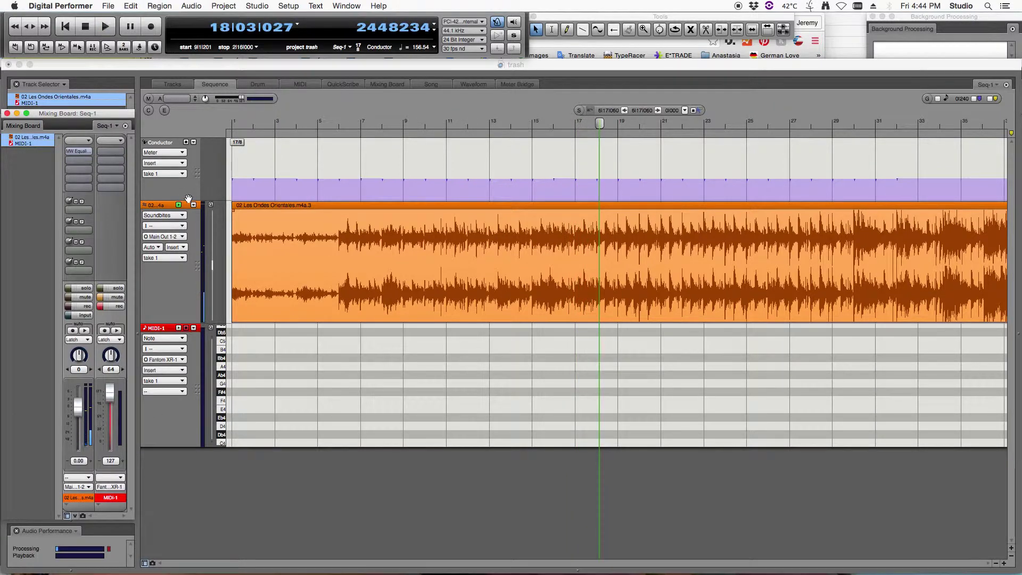
# Step: Enlarge the Conductor track, display its Tempo data, and expand the tempo scale to show the changes between measures
pyautogui.moveTo(189, 197); pyautogui.dragTo(190, 319)
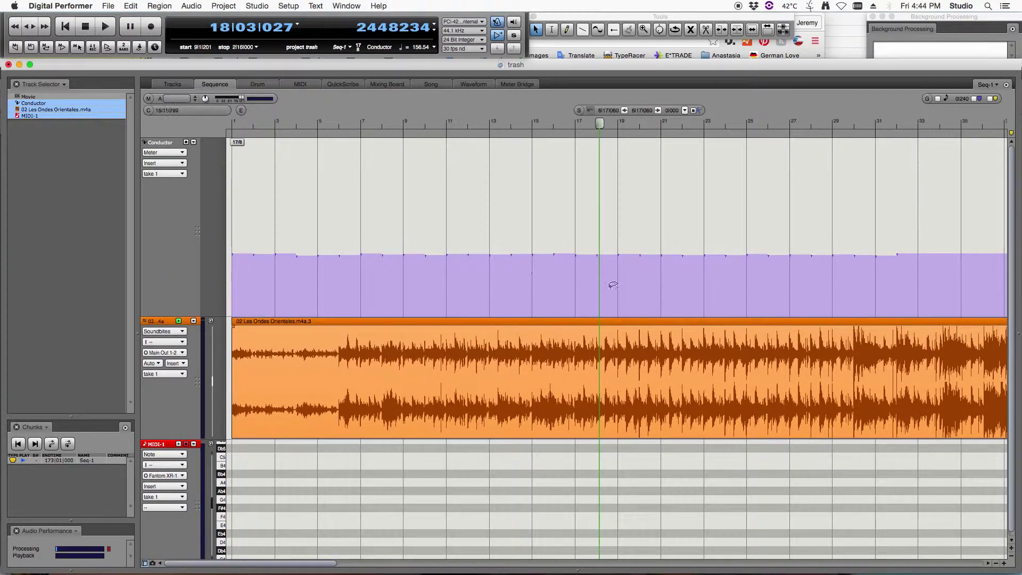
pyautogui.click(165, 155)
pyautogui.click(160, 142)
pyautogui.moveTo(221, 249); pyautogui.dragTo(222, 266)
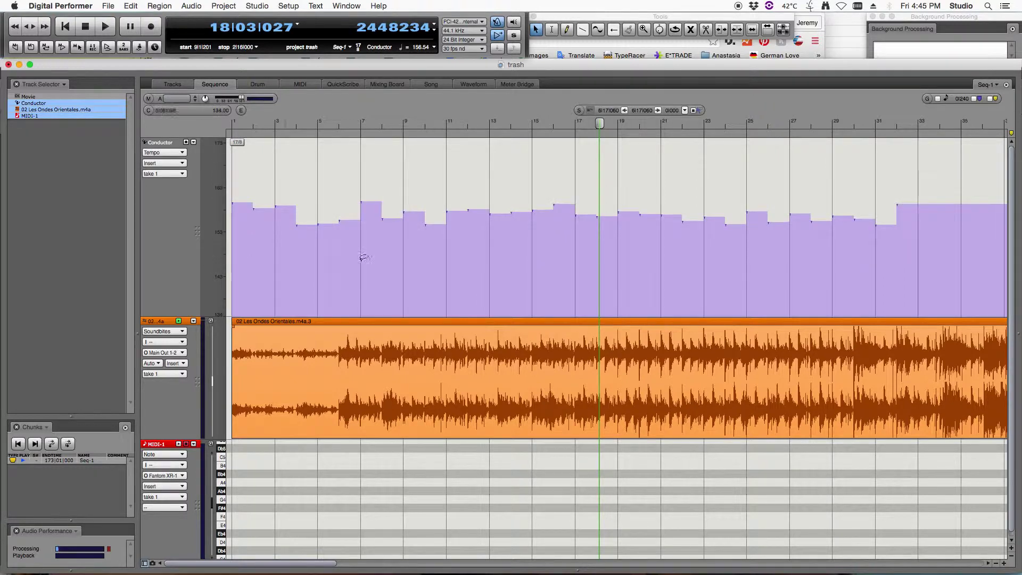
# Step: Examine the tempo values at measures 4 and 1, and reduce the Conductor track's height
pyautogui.click(297, 229)
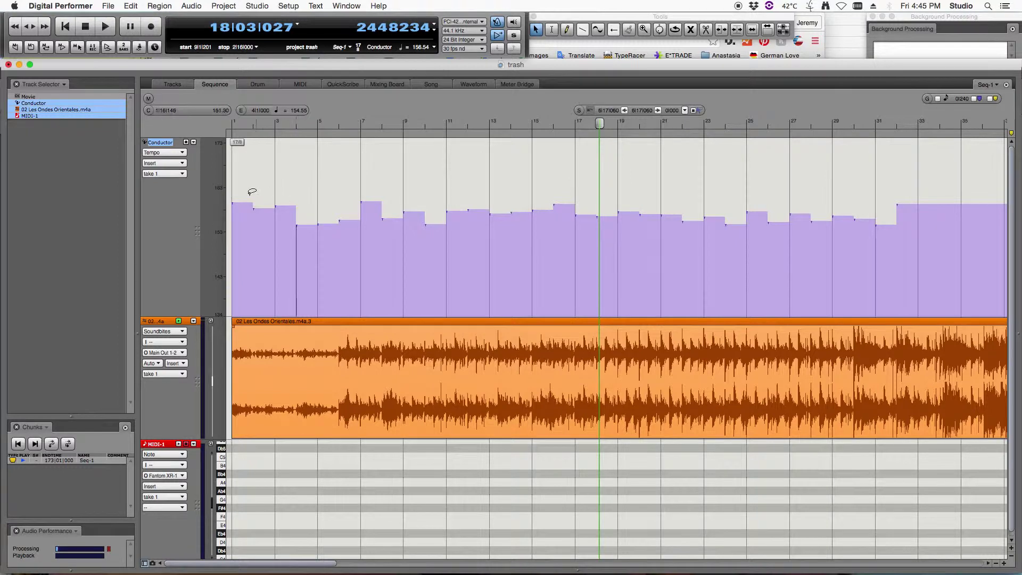
pyautogui.click(234, 207)
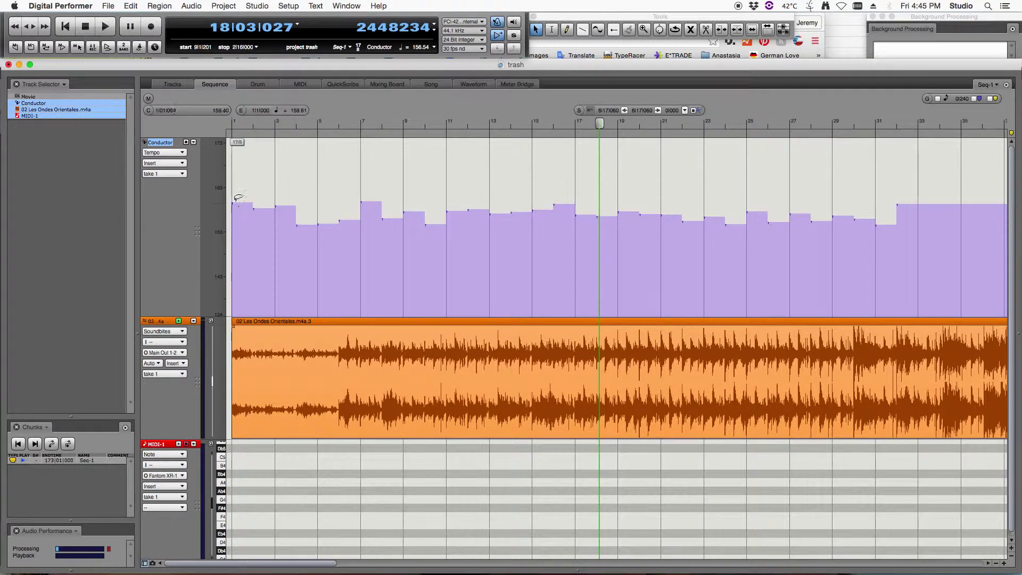
pyautogui.click(269, 182)
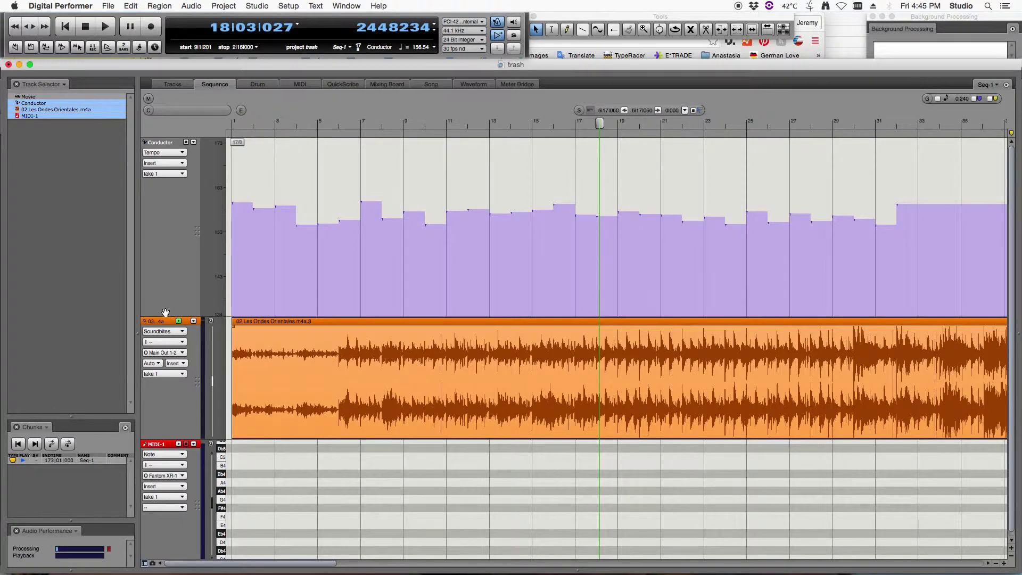
pyautogui.moveTo(165, 314); pyautogui.dragTo(174, 200)
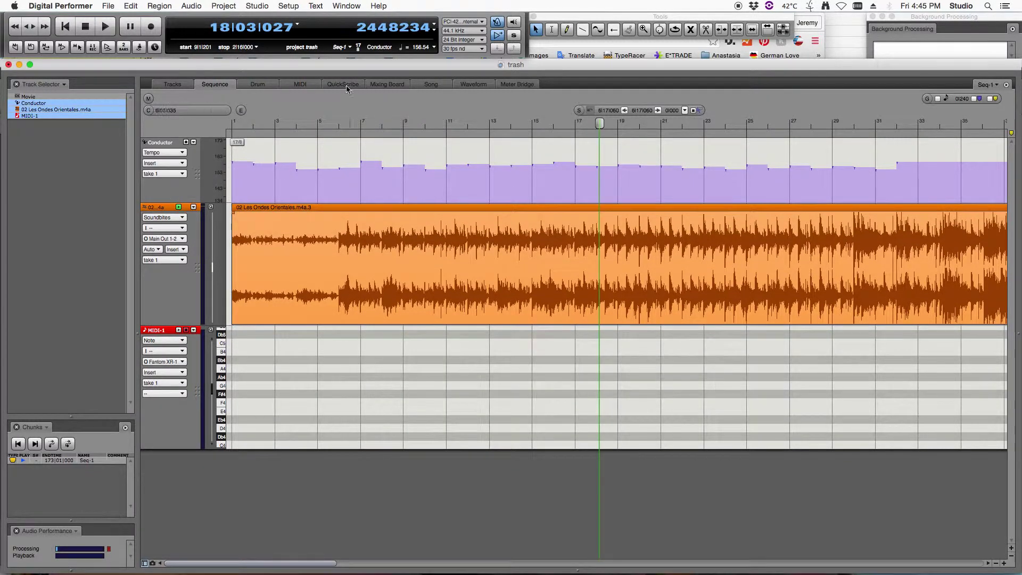
# Step: Return to the start of the sequence and record a new passage through measure 2 on the MIDI-1 track
pyautogui.click(323, 121)
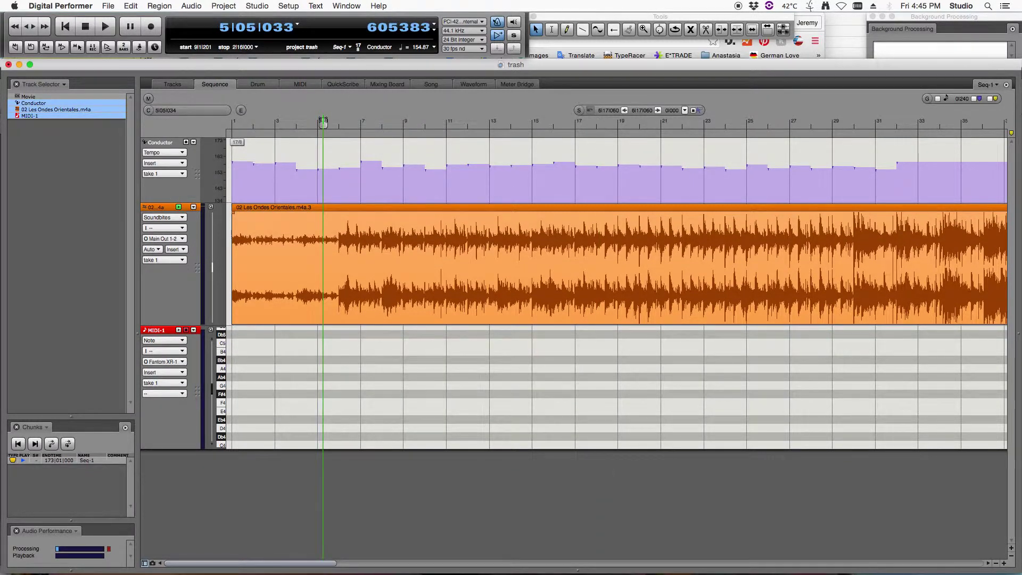
pyautogui.press('1')
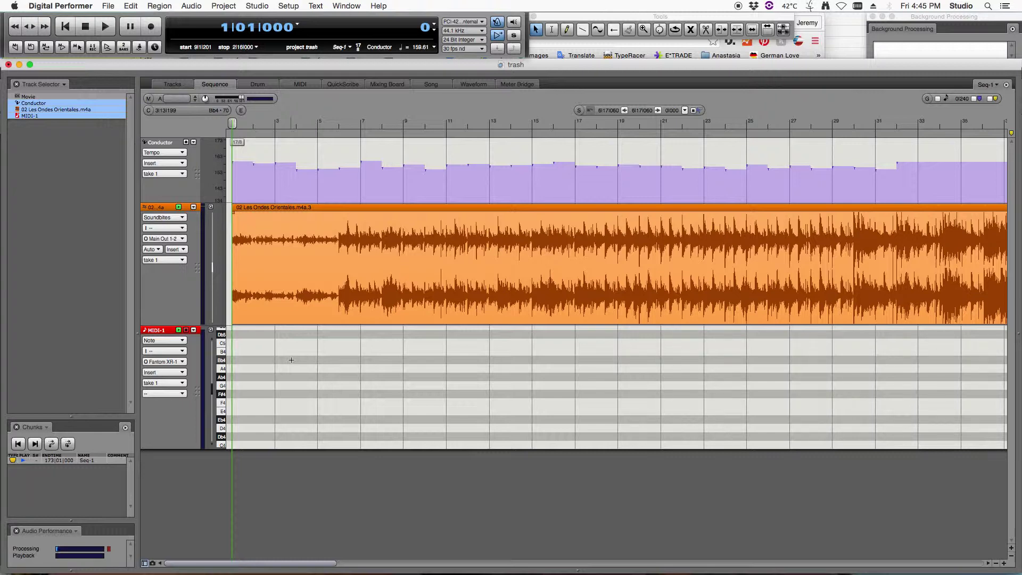
pyautogui.press('space')
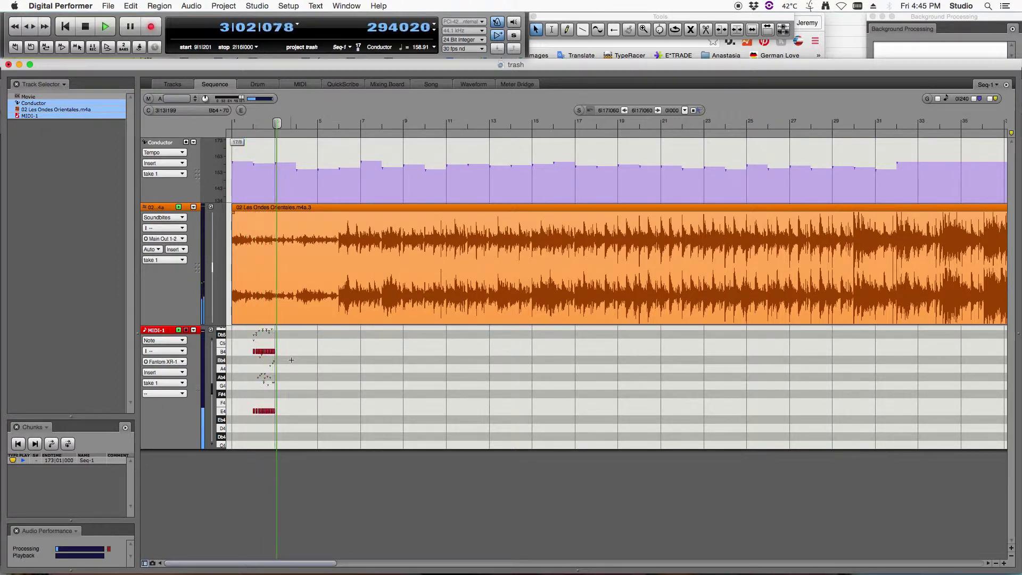
pyautogui.press('space')
# Step: Quantize the attacks of the recorded measure 2 notes on MIDI-1 to an eighth-note grid without changing durations
pyautogui.moveTo(310, 328); pyautogui.dragTo(242, 428)
pyautogui.press('super+bracketright')
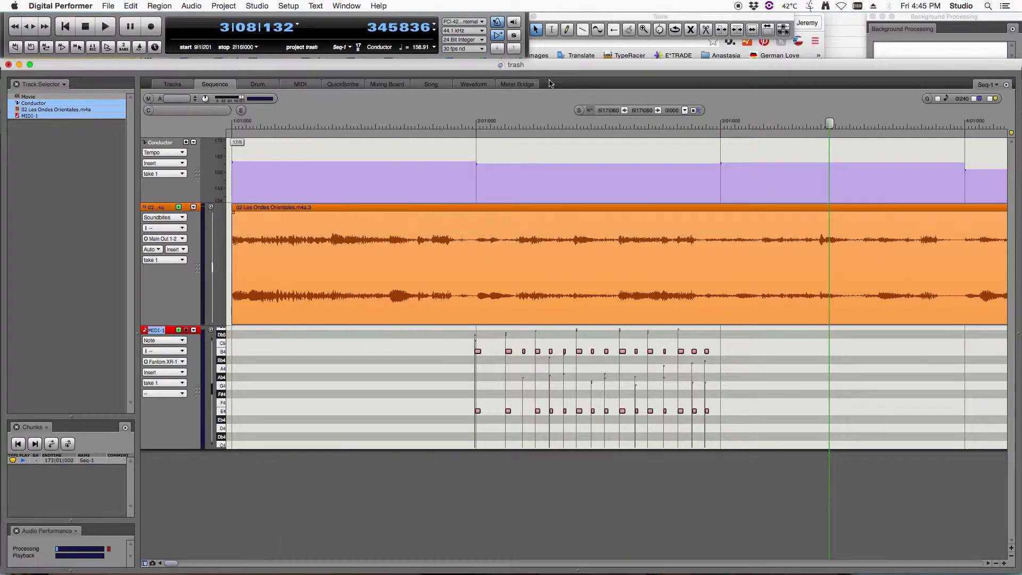
pyautogui.click(602, 122)
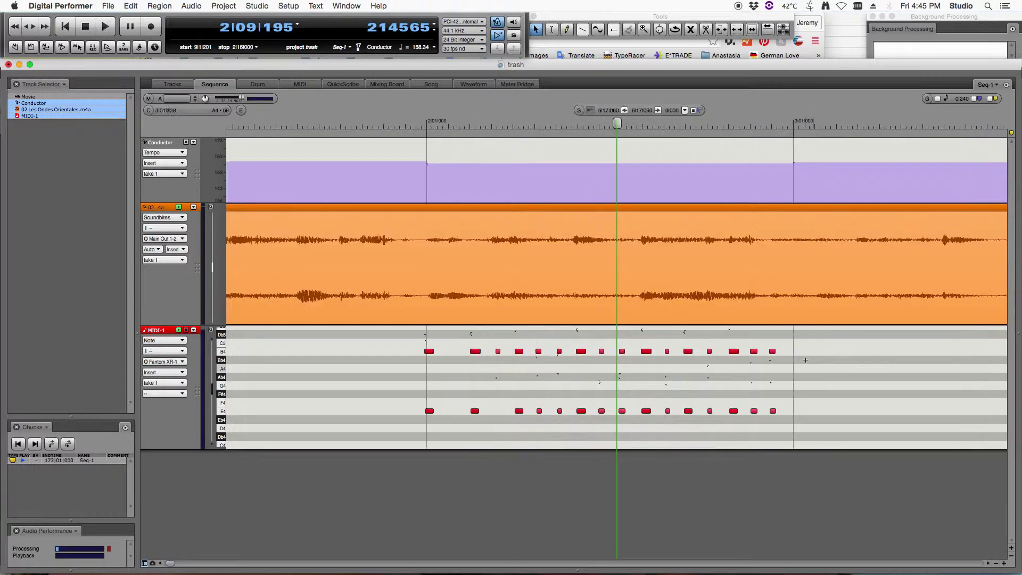
pyautogui.press('super+bracketright')
pyautogui.moveTo(809, 334); pyautogui.dragTo(383, 413)
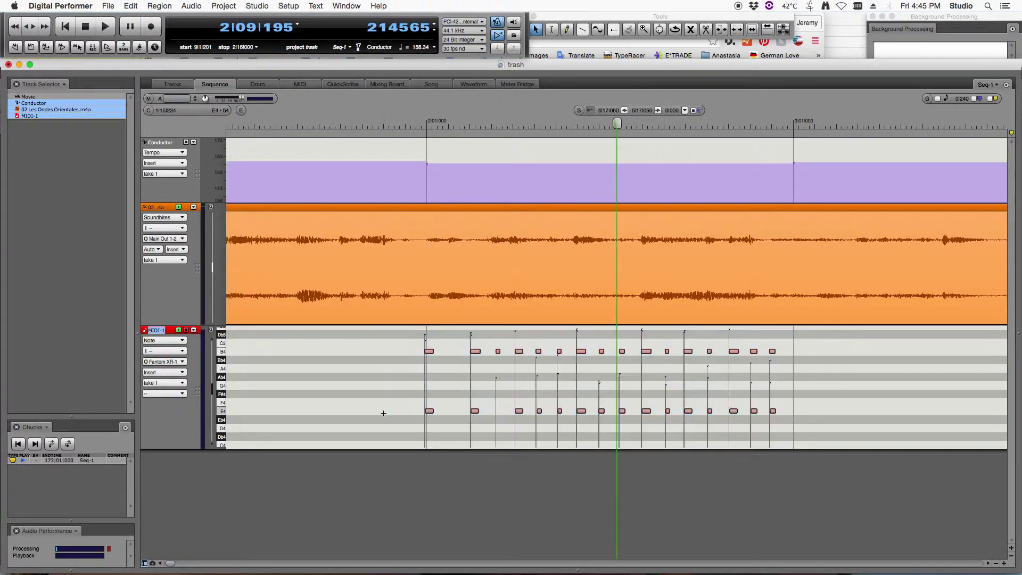
pyautogui.press('super+0')
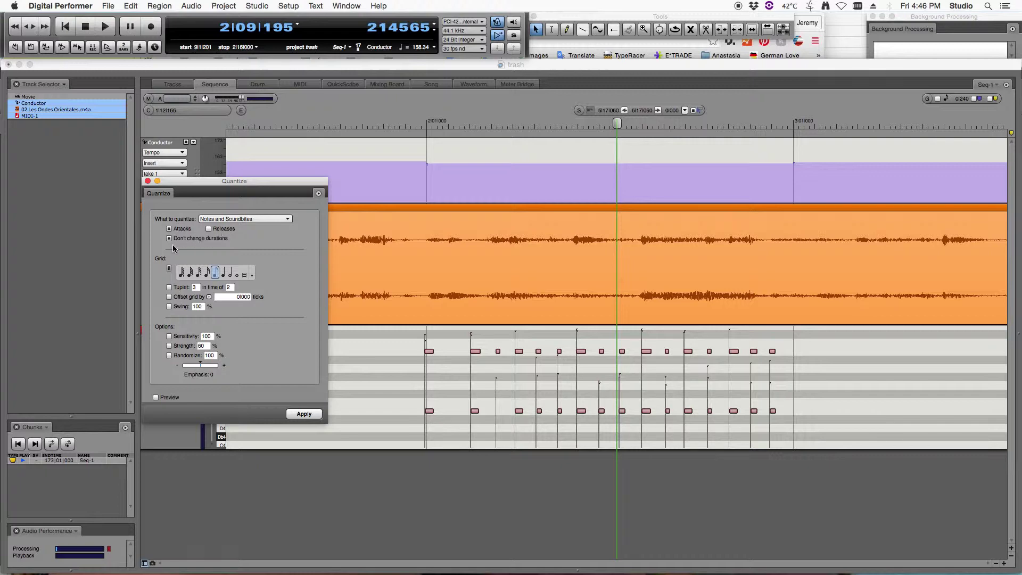
pyautogui.click(304, 414)
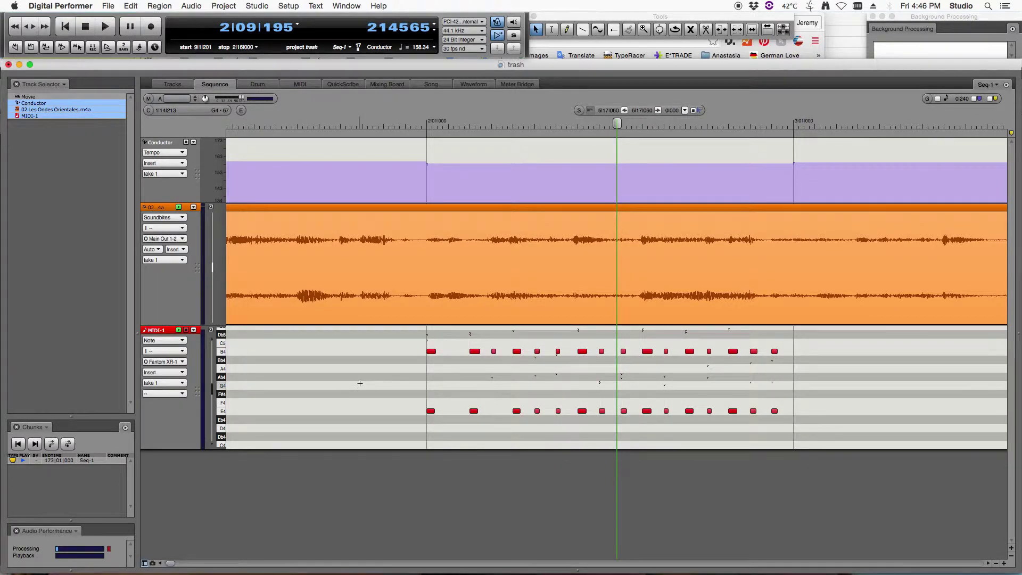
# Step: Play back the quantized MIDI-1 passage against the audio from near the end of measure 1
pyautogui.press('super+Left')
pyautogui.press('super+Left')
pyautogui.press('super+Left')
pyautogui.press('super+Left')
pyautogui.click(296, 123)
pyautogui.click(286, 122)
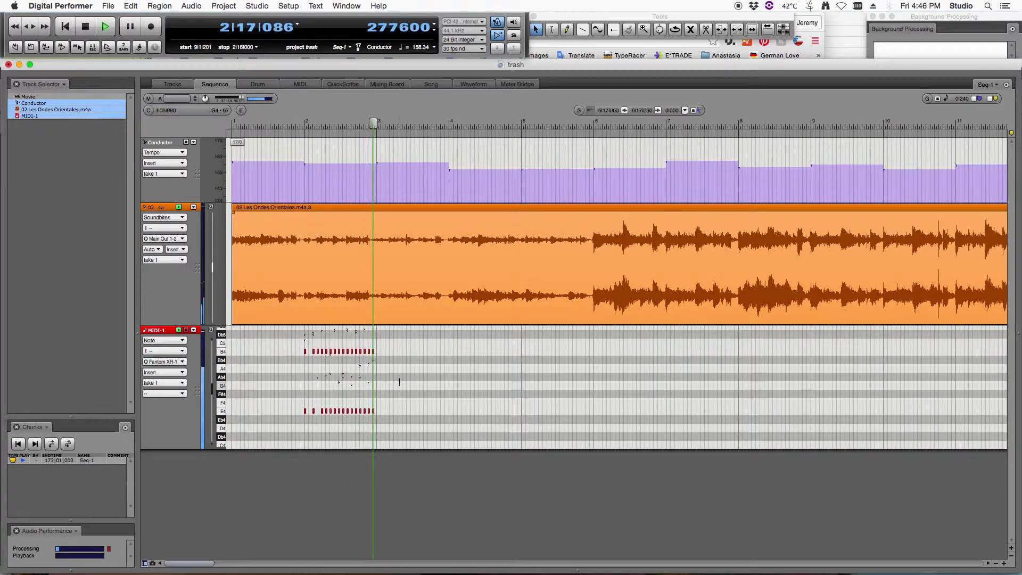
# Step: Copy the quantized measure 2 notes on MIDI-1 and paste them at the start of measure 9
pyautogui.moveTo(423, 338); pyautogui.dragTo(286, 422)
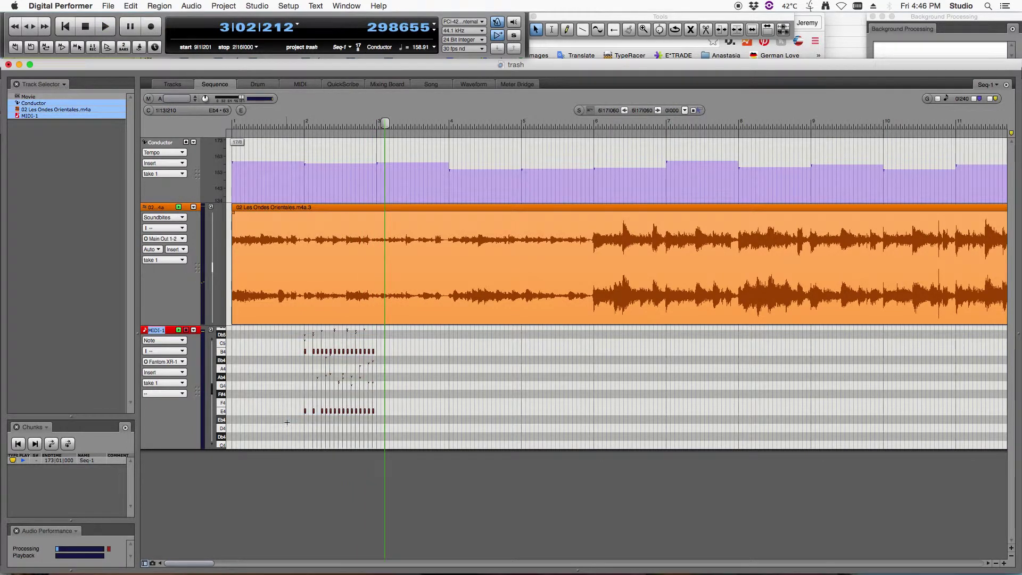
pyautogui.press('i')
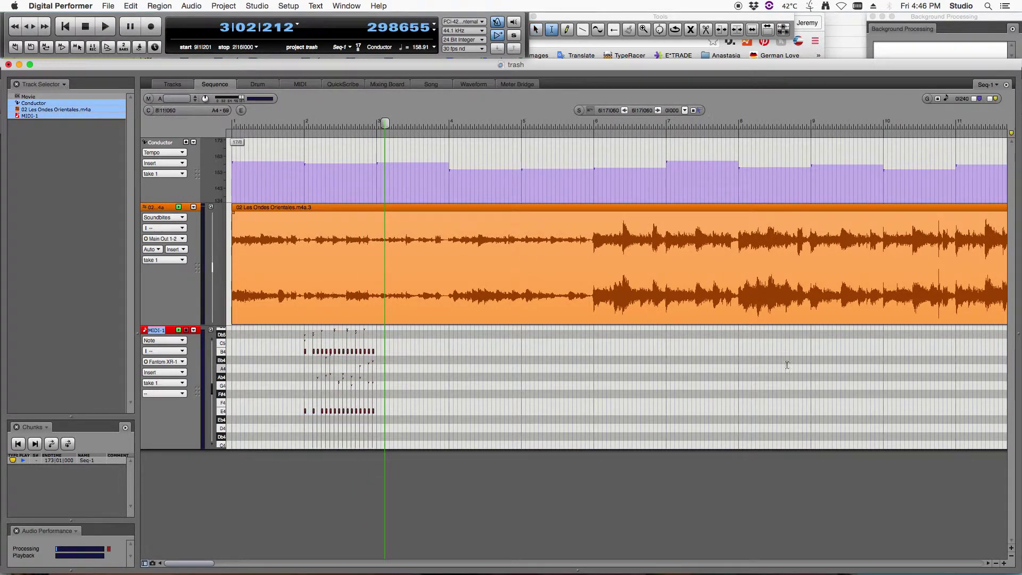
pyautogui.click(810, 349)
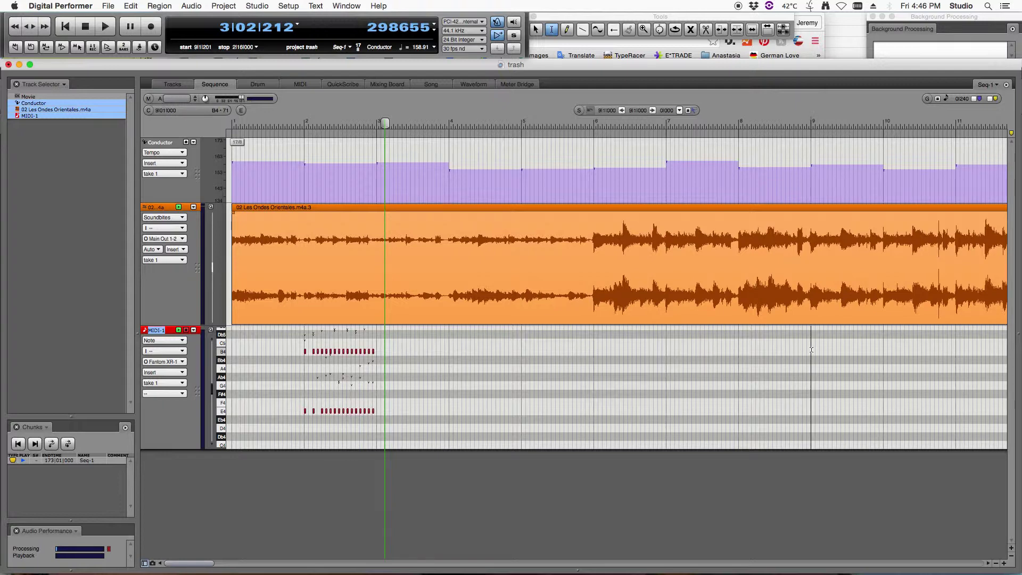
pyautogui.press('super+v')
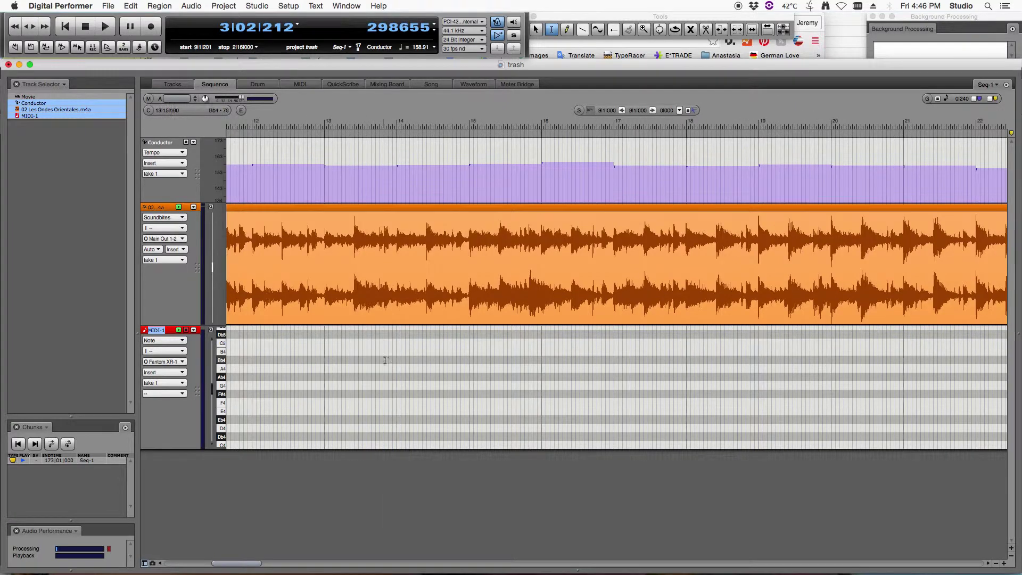
# Step: Paste the copied MIDI-1 passage at the starts of measures 14 and 21
pyautogui.click(397, 360)
pyautogui.press('super+v')
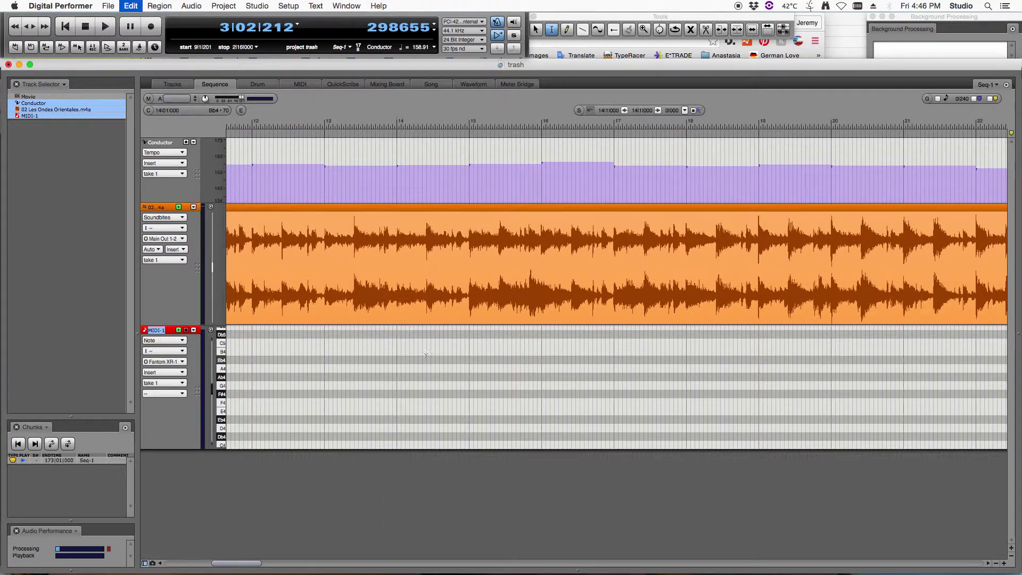
pyautogui.click(904, 368)
pyautogui.press('super+v')
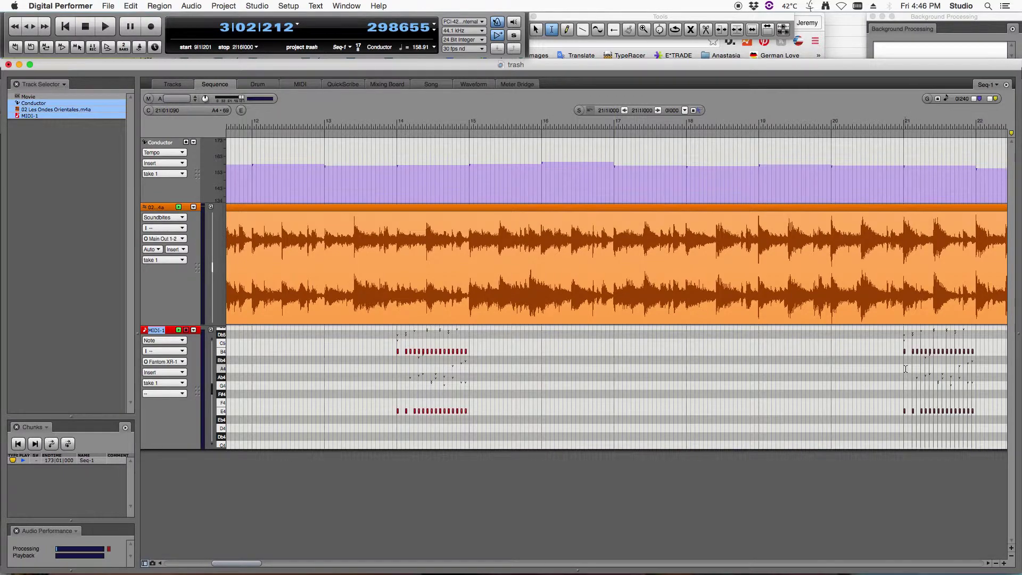
# Step: Paste the copied MIDI-1 passage at the start of measure 28
pyautogui.press('super+bracketleft')
pyautogui.press('super+bracketleft')
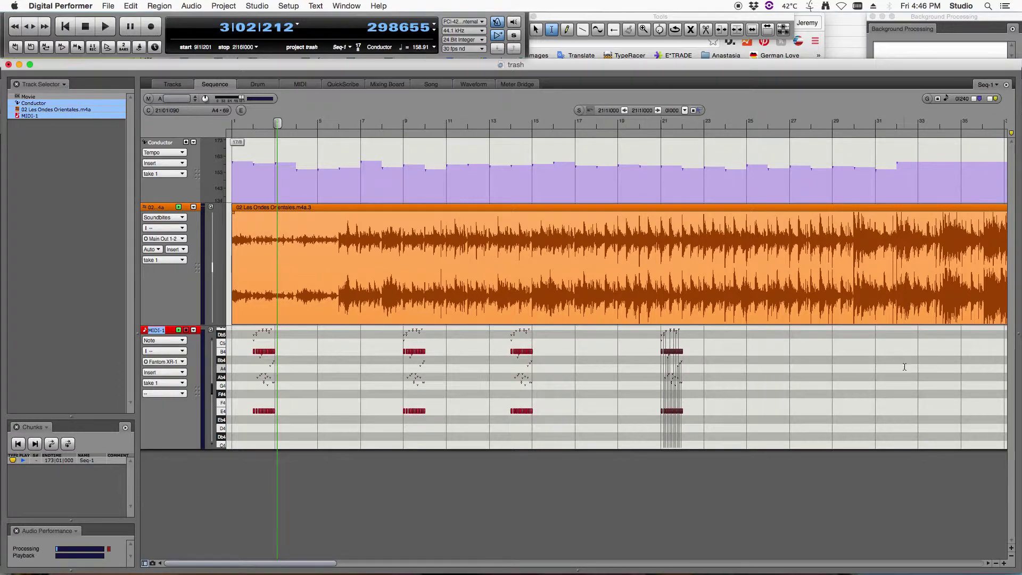
pyautogui.click(834, 356)
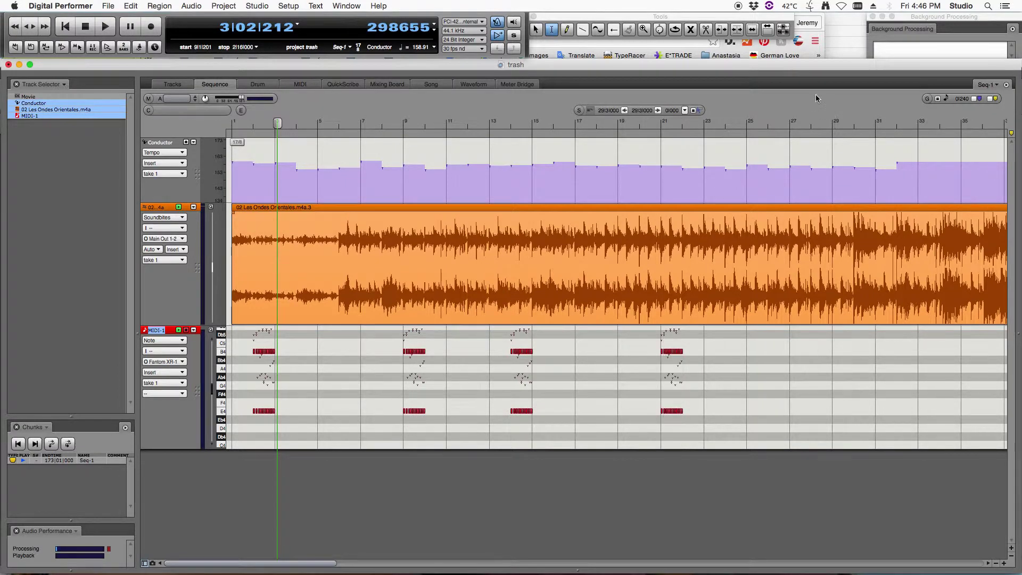
pyautogui.press('super+bracketright')
pyautogui.press('super+bracketright')
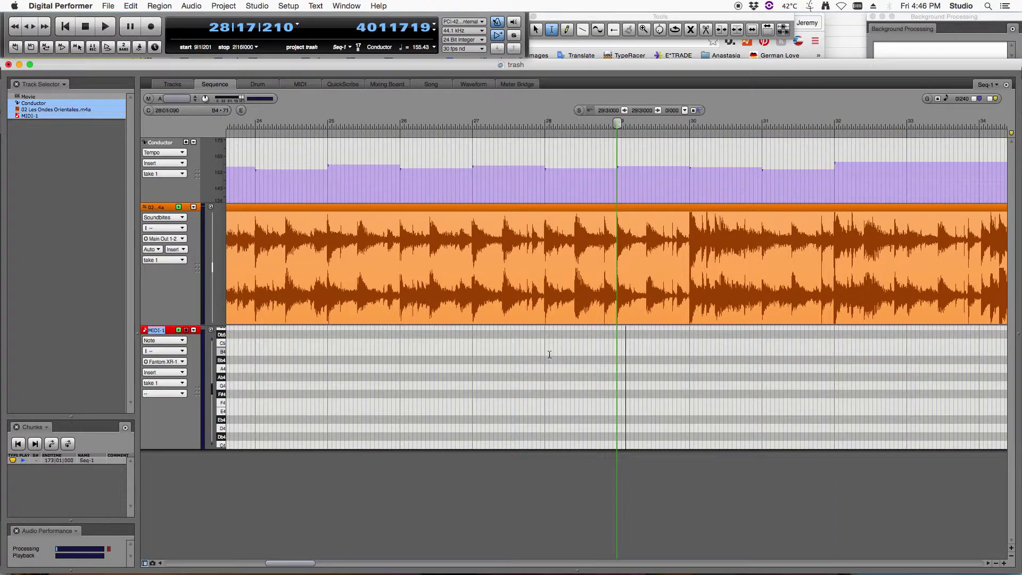
pyautogui.click(545, 356)
pyautogui.press('super+v')
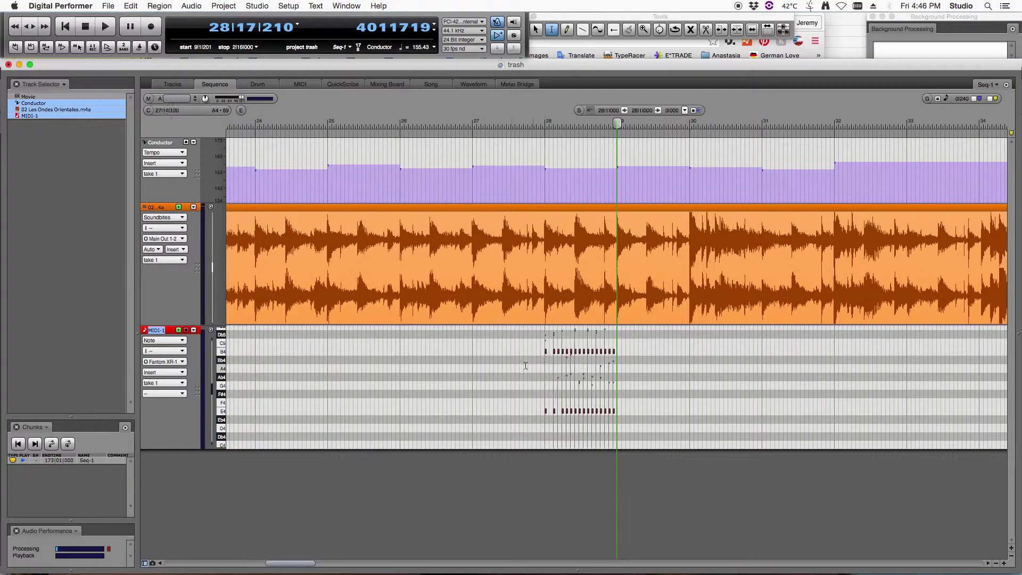
# Step: Play back the copied MIDI-1 passages at measures 9, 14 and 21 against the audio, then rewind to the start of the sequence
pyautogui.press('a')
pyautogui.press('super+bracketleft')
pyautogui.press('super+bracketleft')
pyautogui.press('super+bracketleft')
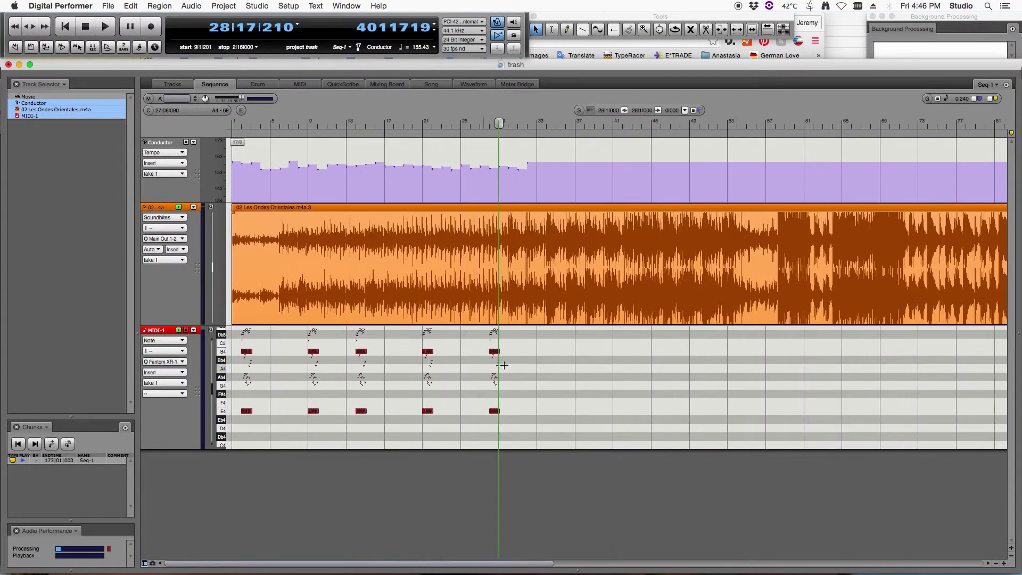
pyautogui.press('Return')
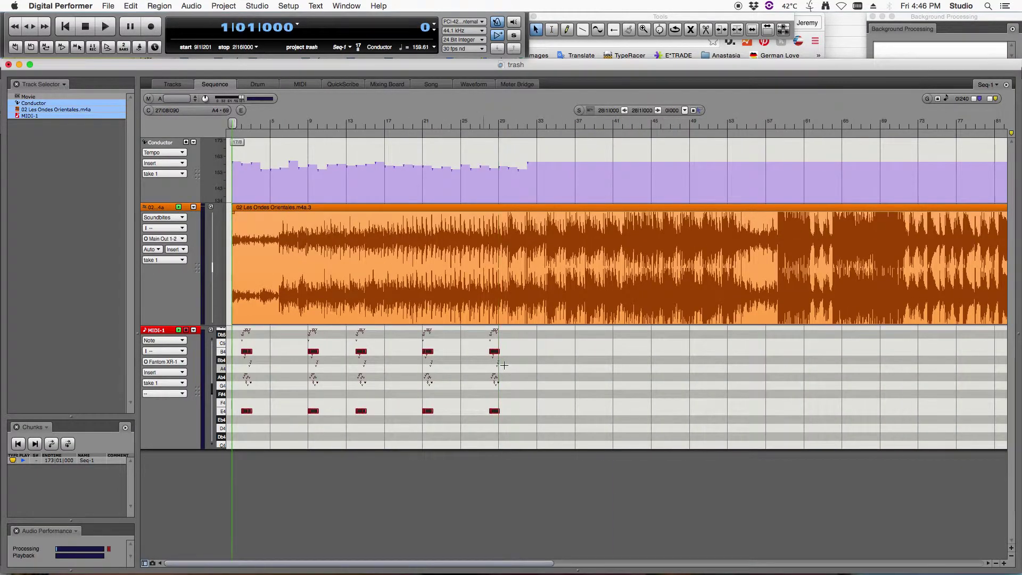
pyautogui.click(302, 121)
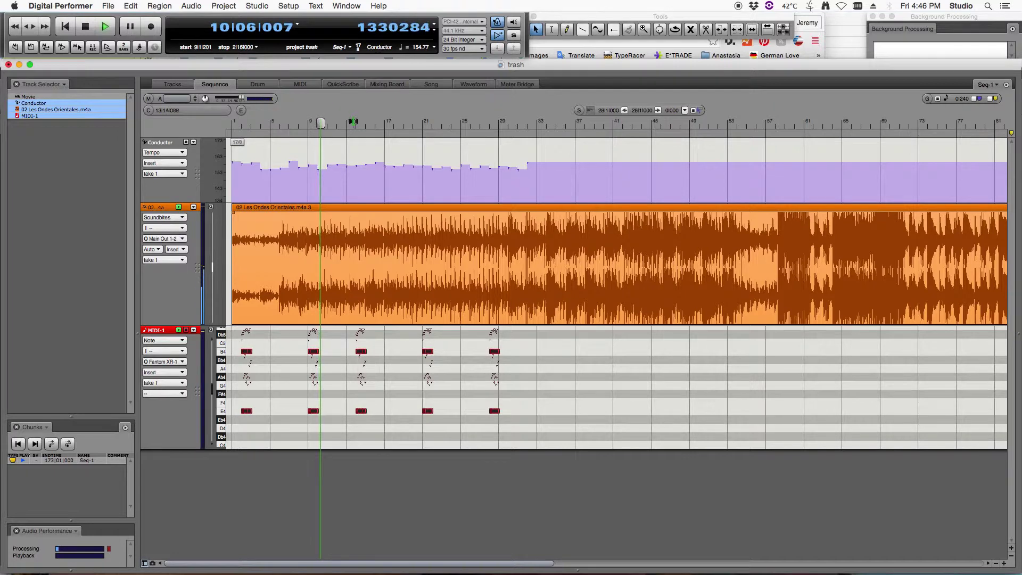
pyautogui.click(353, 121)
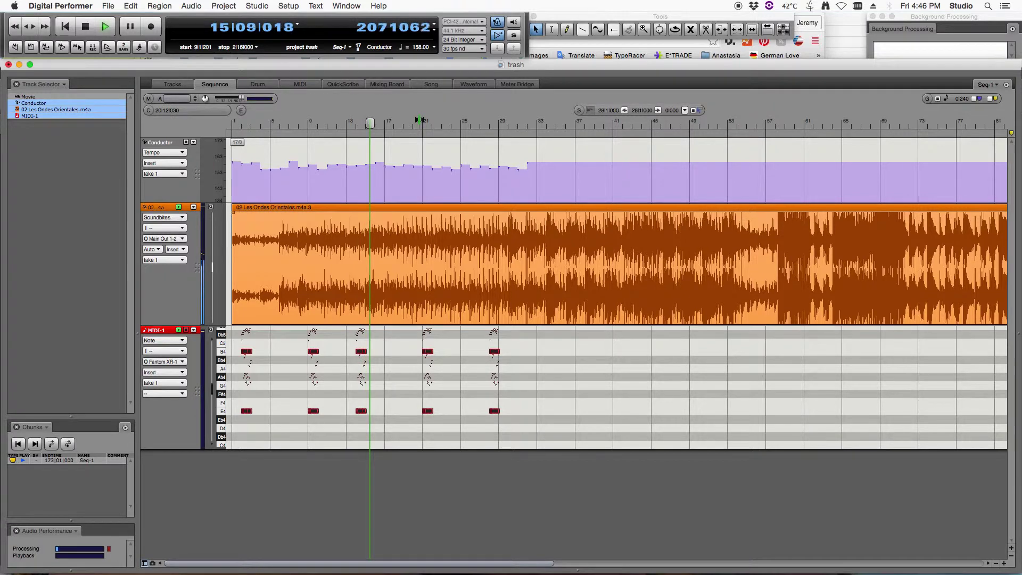
pyautogui.click(420, 120)
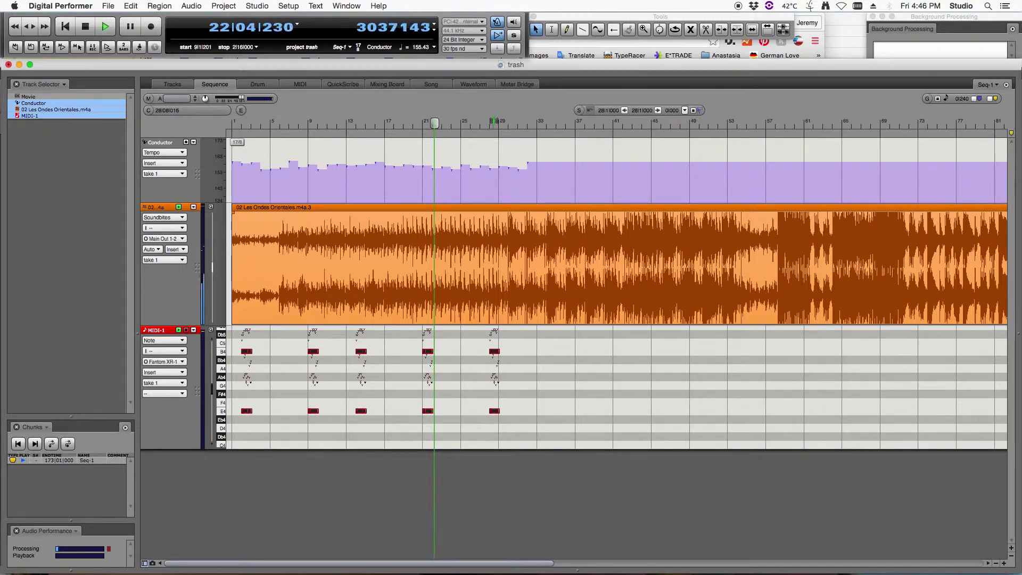
pyautogui.press('space')
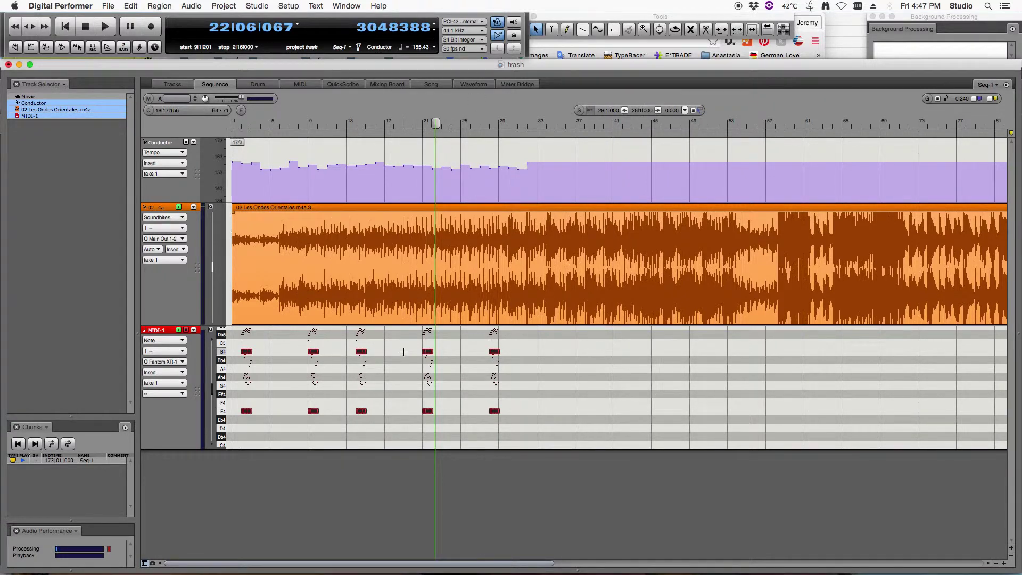
pyautogui.press('Return')
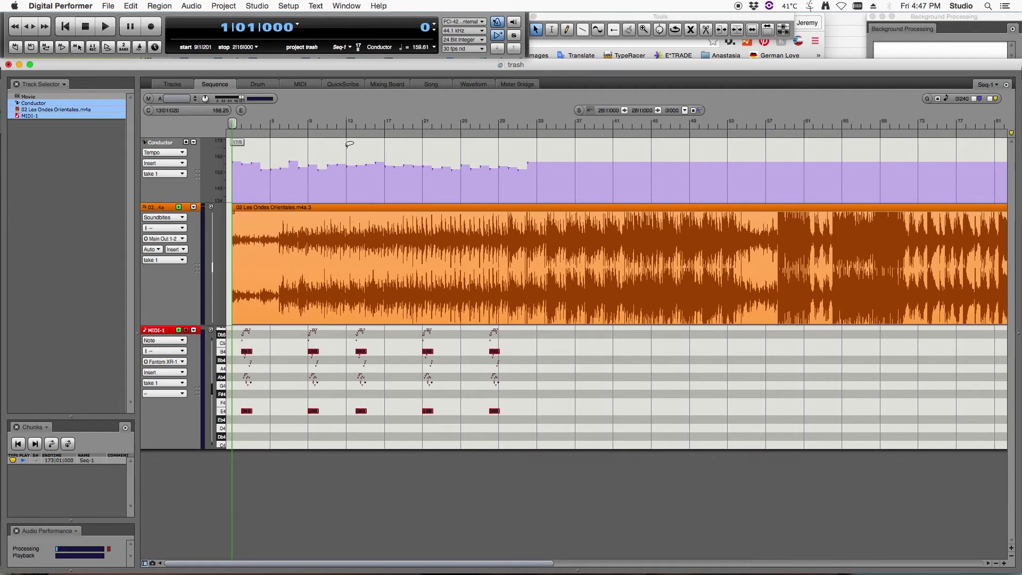
pyautogui.press('KP_1')
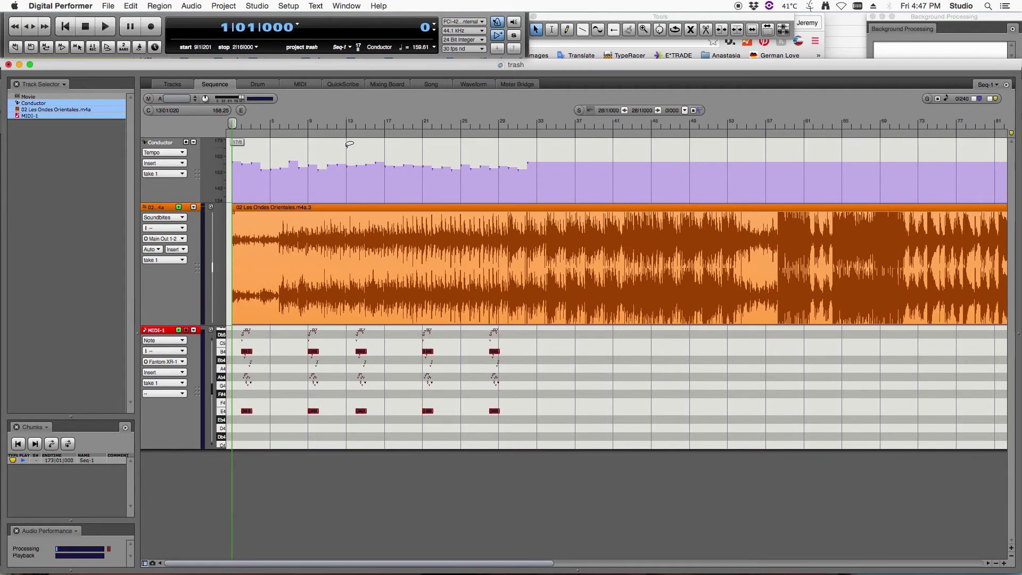